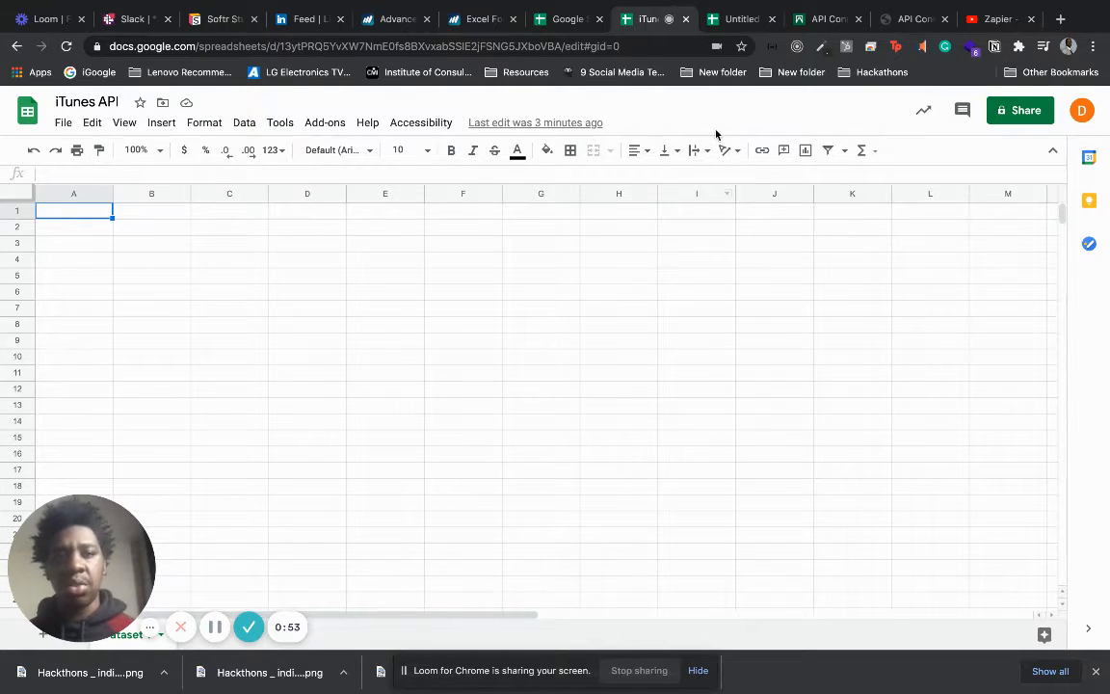
Review the API Connector page on the Mixed Analytics site and the add-on's Google Workspace Marketplace listing
left_click(819, 18)
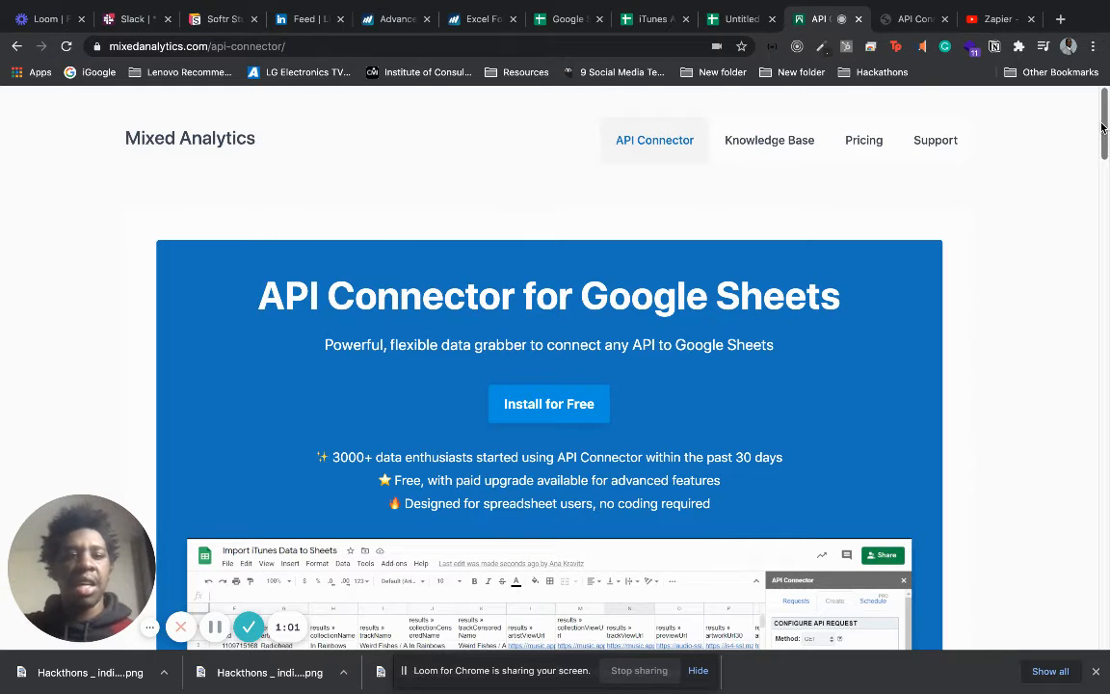
mouse_move(1102, 128)
left_mouse_down()
mouse_move(1103, 176)
mouse_move(1100, 104)
left_mouse_up()
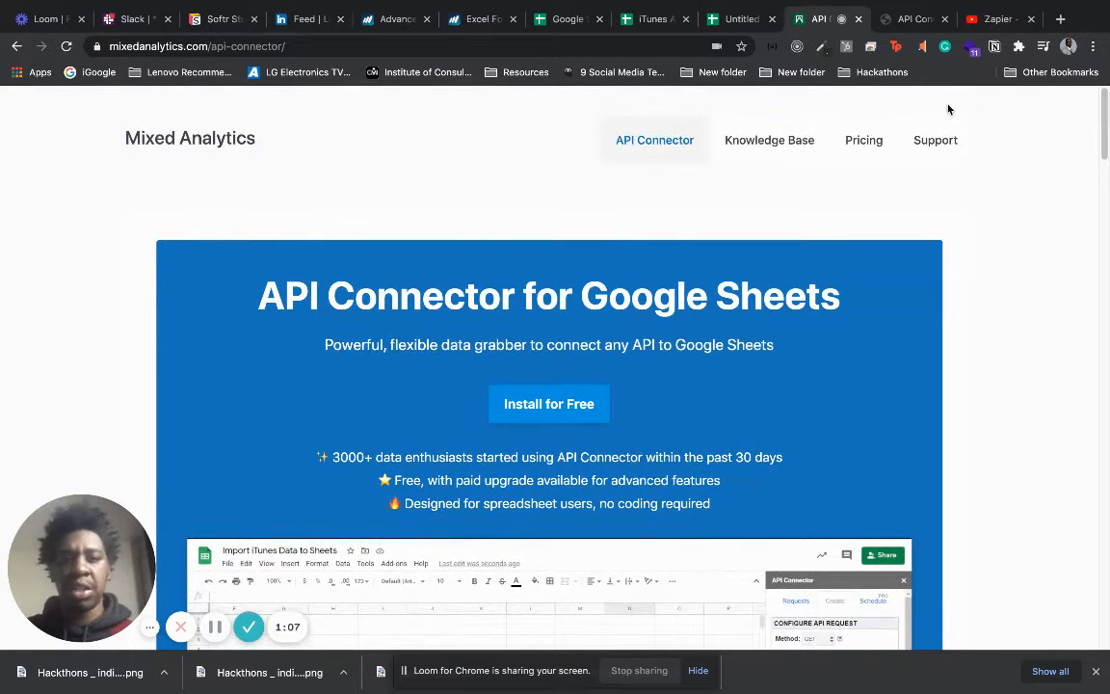
left_click(568, 21)
left_click(653, 22)
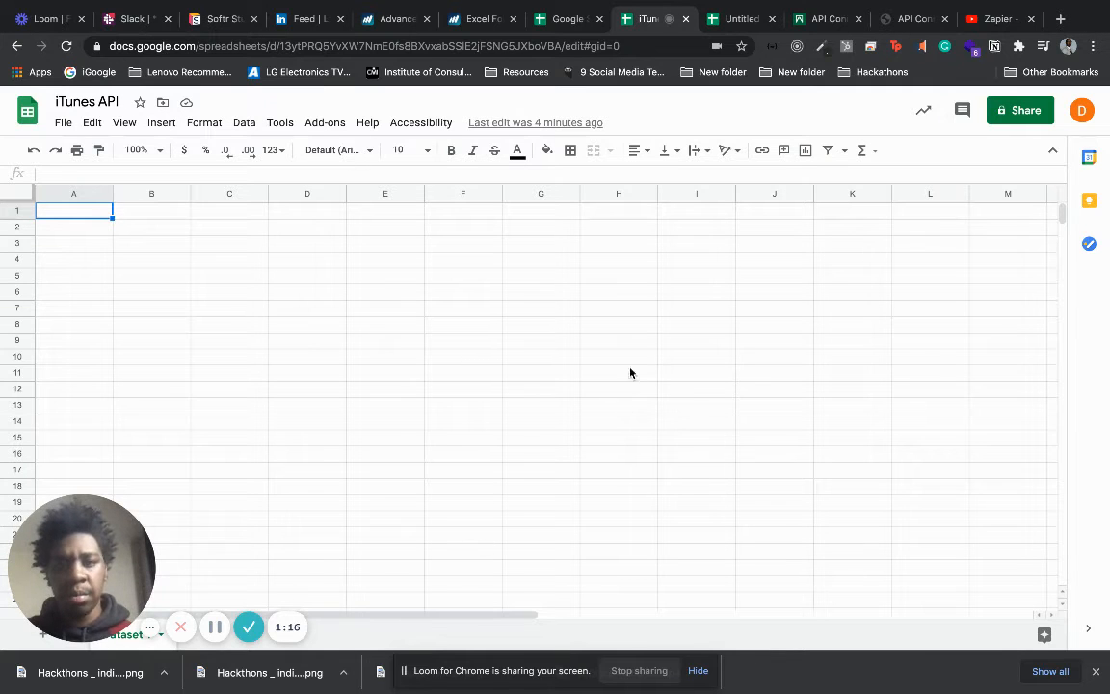
left_click(824, 20)
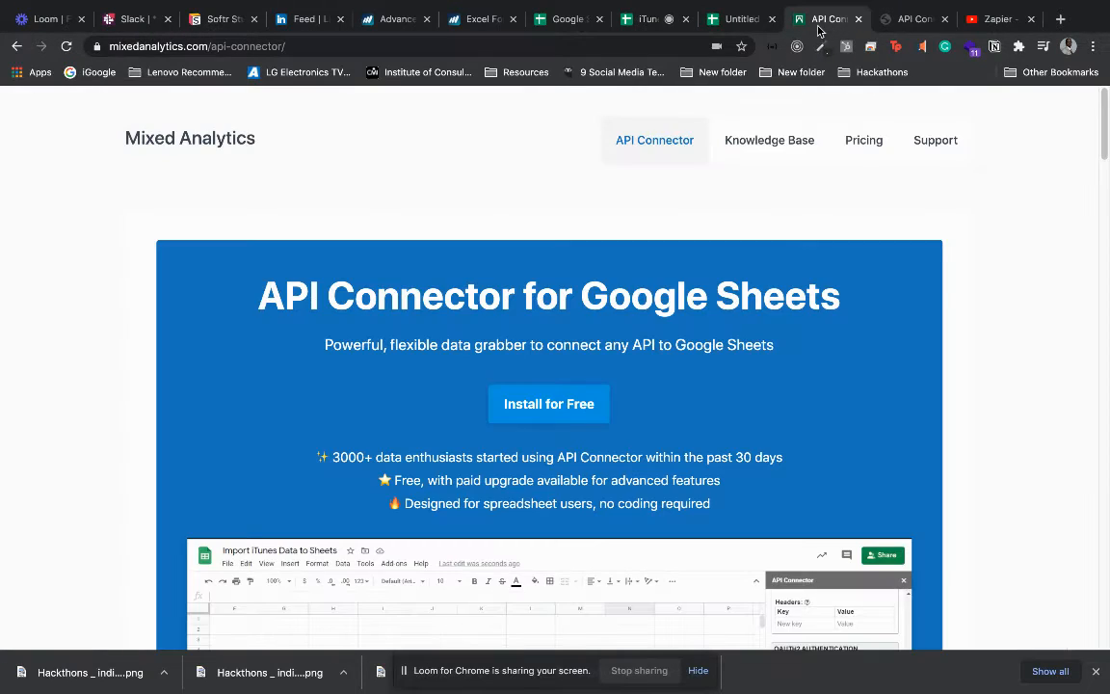
left_click(892, 17)
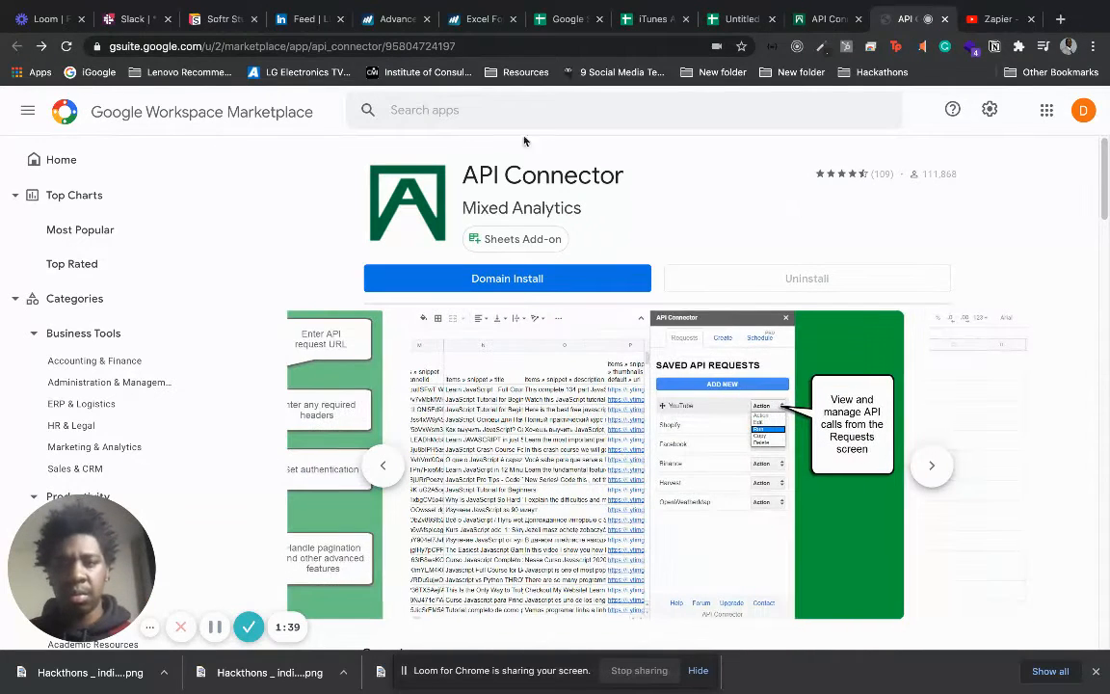
left_click(818, 27)
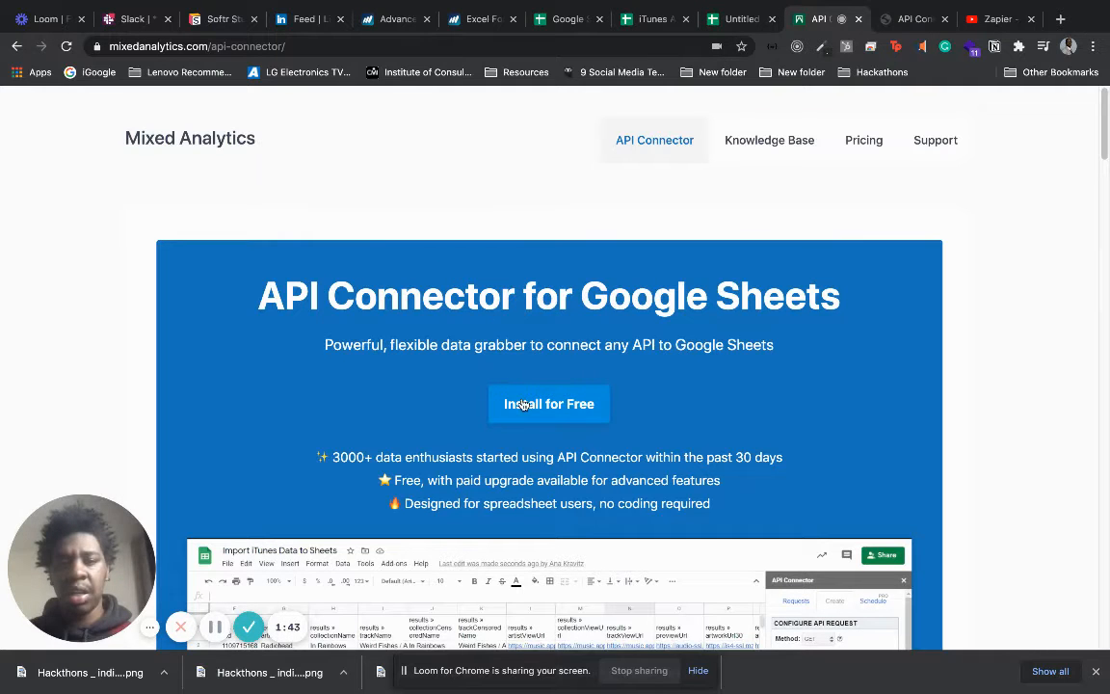
left_click(901, 19)
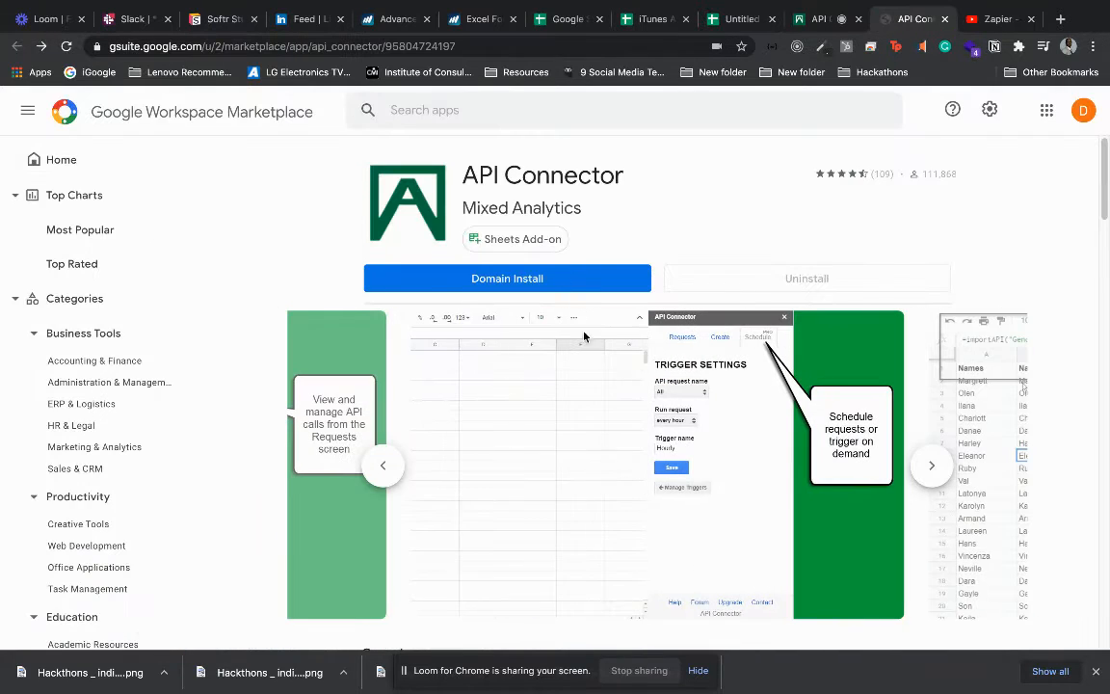
Return to the iTunes API spreadsheet, open the API Connector add-on and start a new API request
left_click(640, 22)
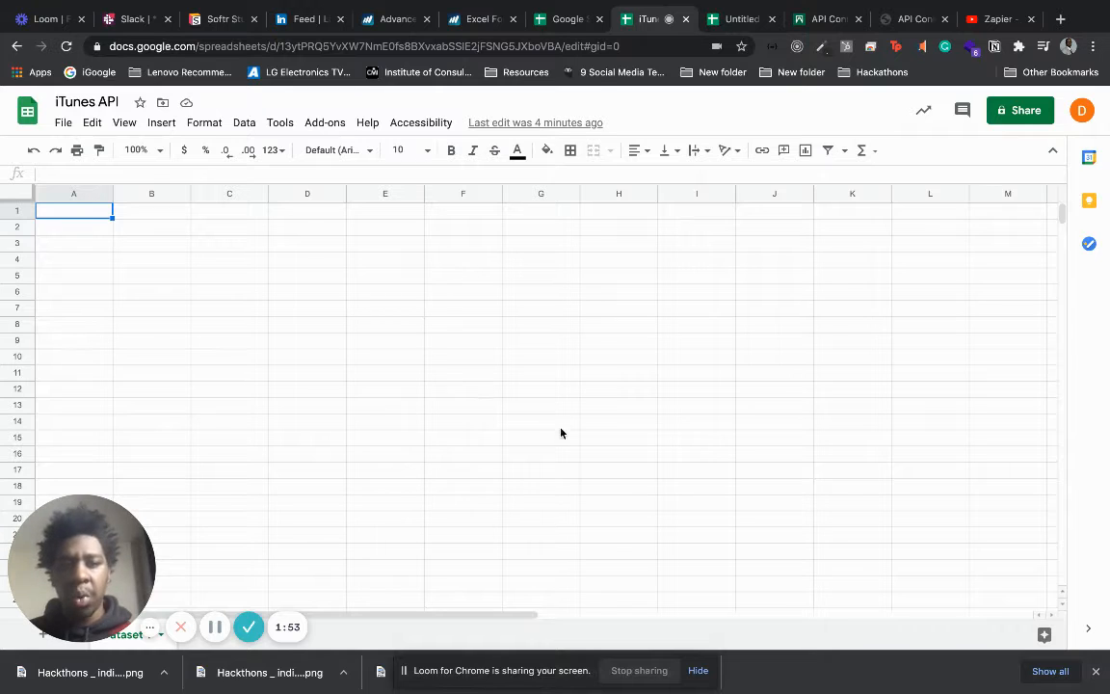
left_click(326, 125)
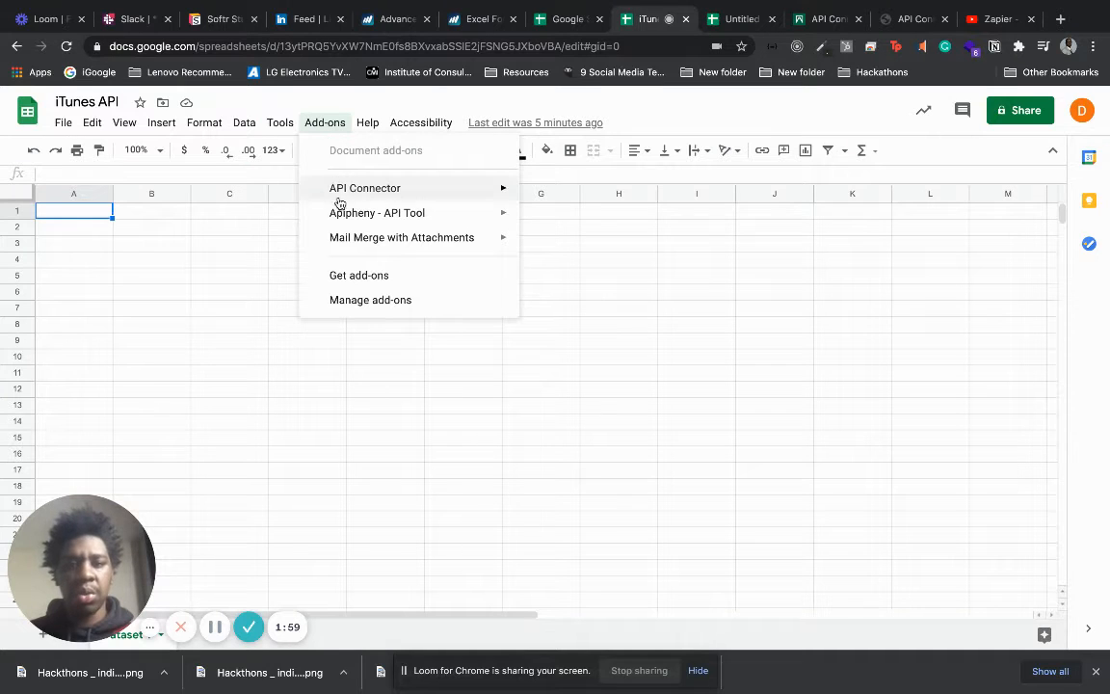
mouse_move(341, 207)
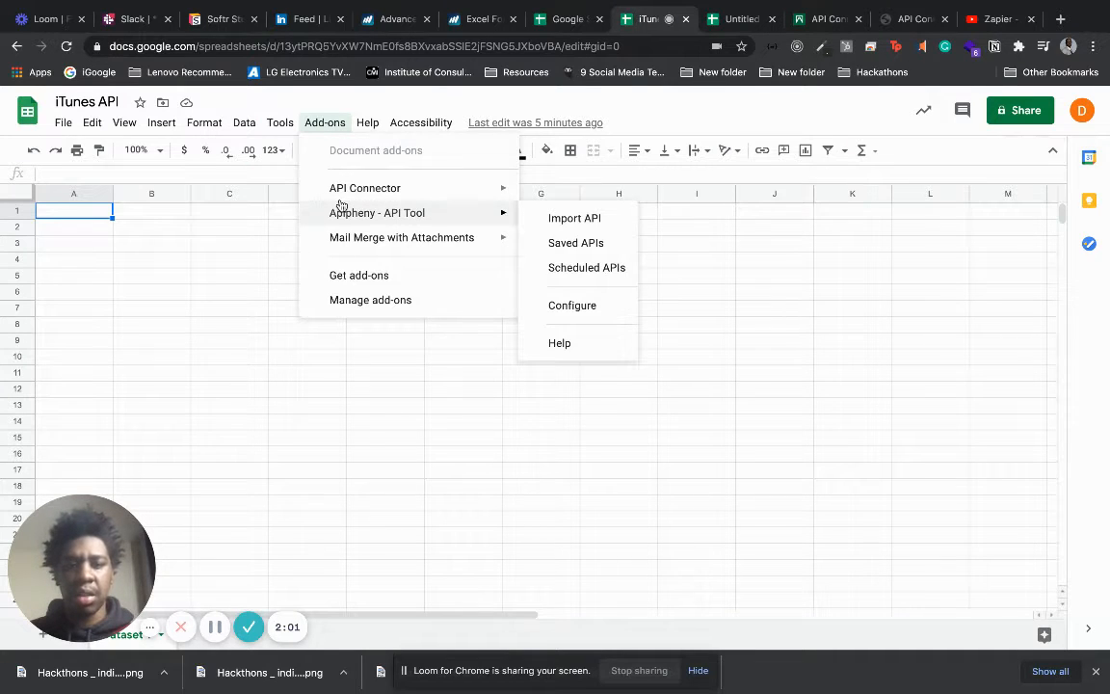
mouse_move(364, 189)
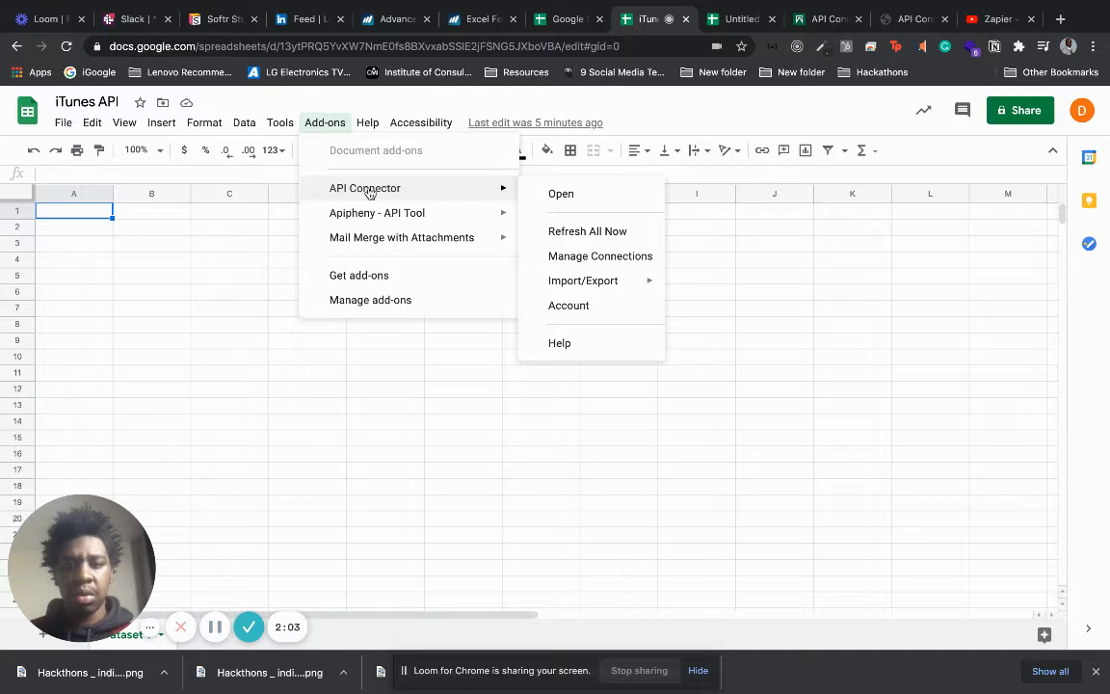
left_click(553, 205)
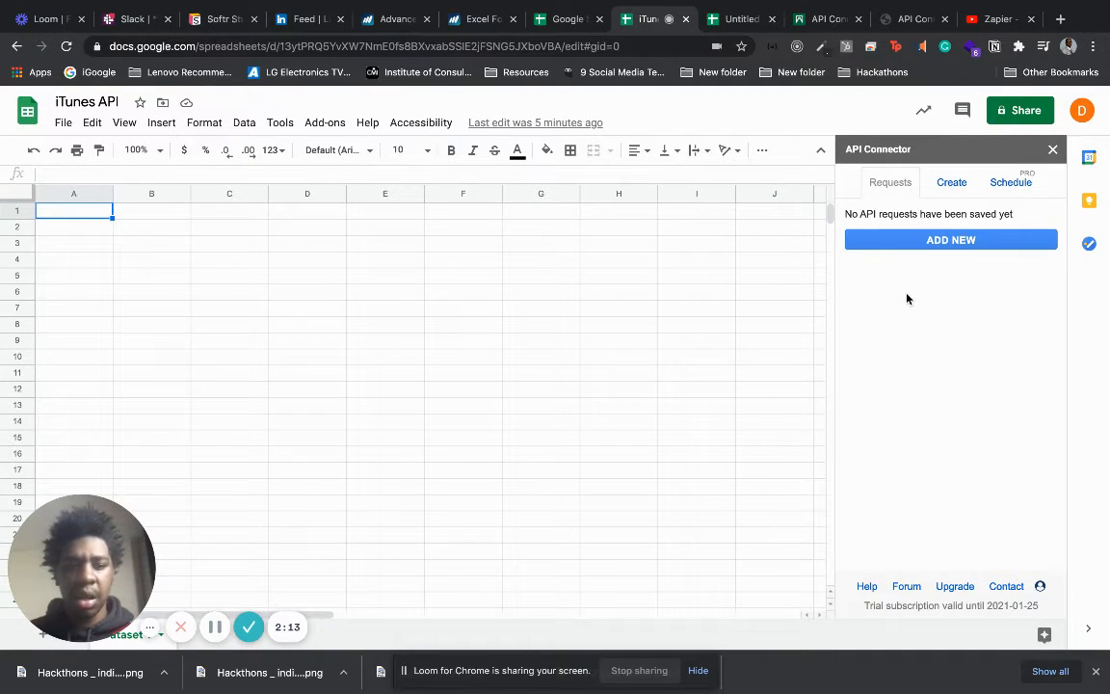
left_click(907, 241)
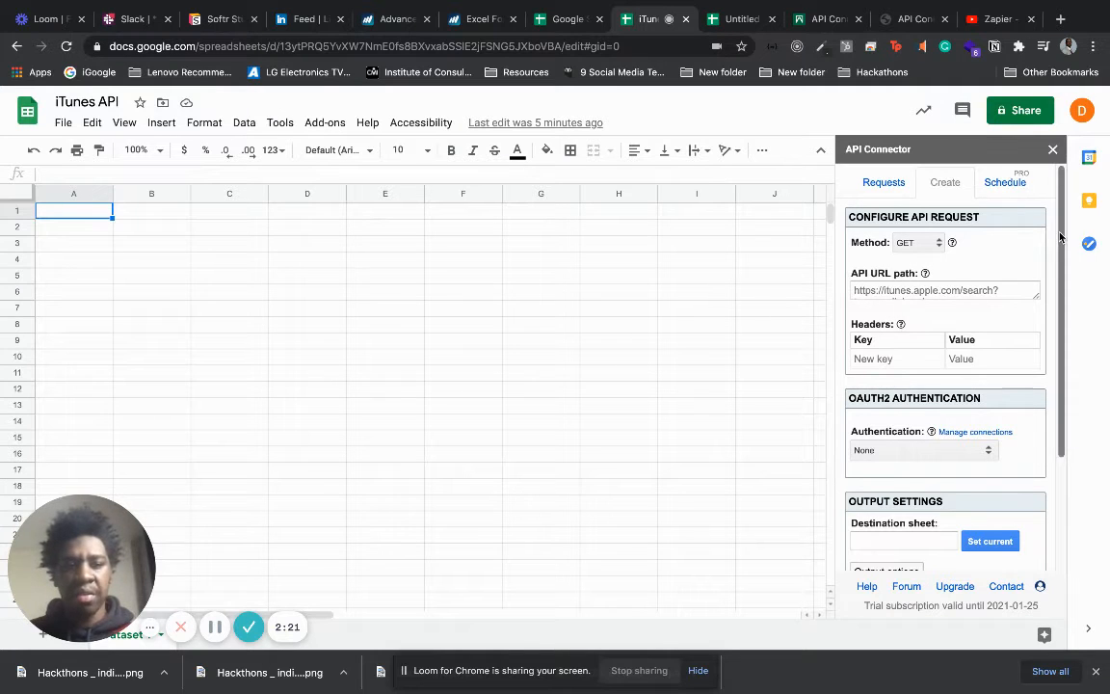
Choose GET as the method of the new API request
left_click_drag(1056, 240, 1051, 414)
scroll(1044, 238, "up", 4)
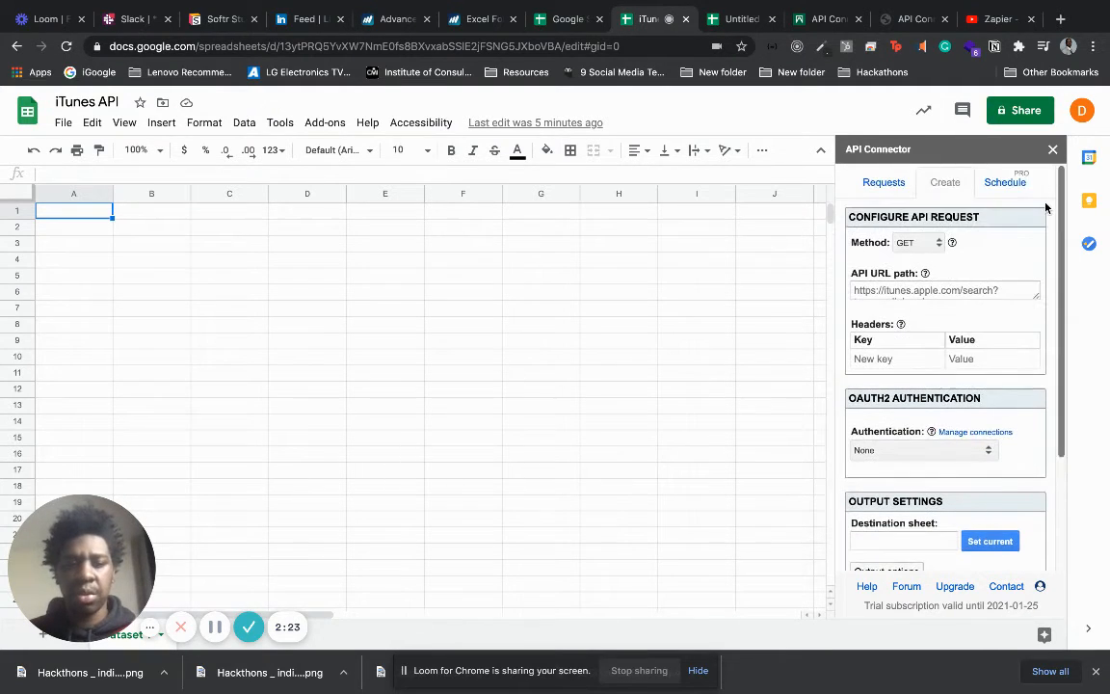
scroll(1042, 270, "down", 3)
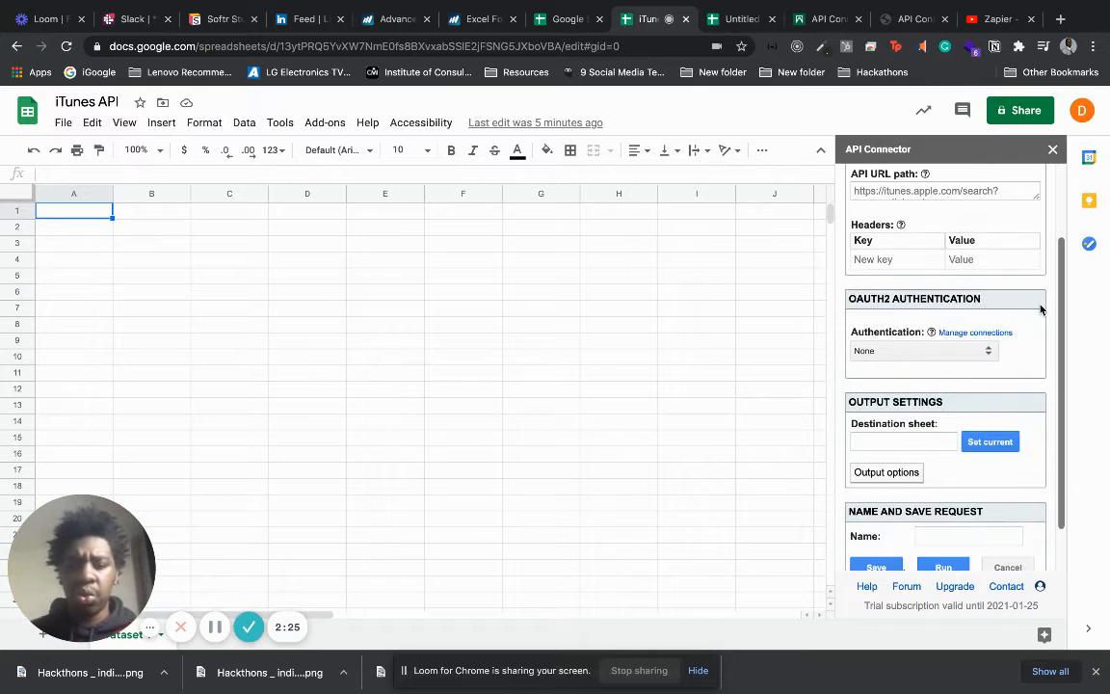
scroll(1041, 308, "up", 1)
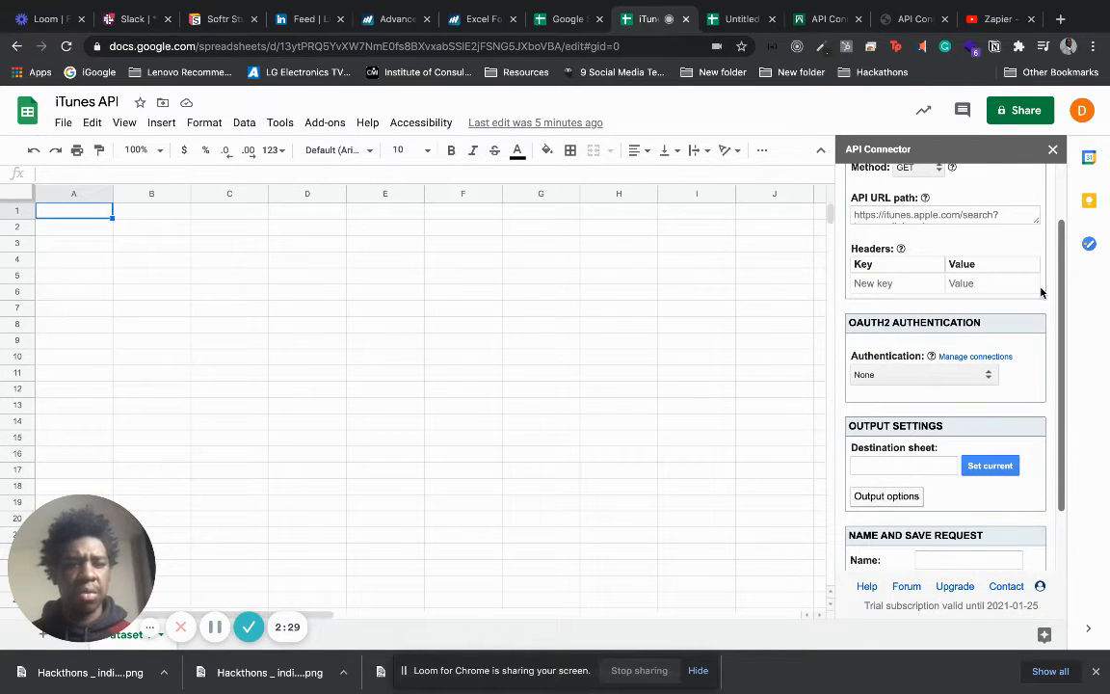
scroll(1041, 280, "up", 3)
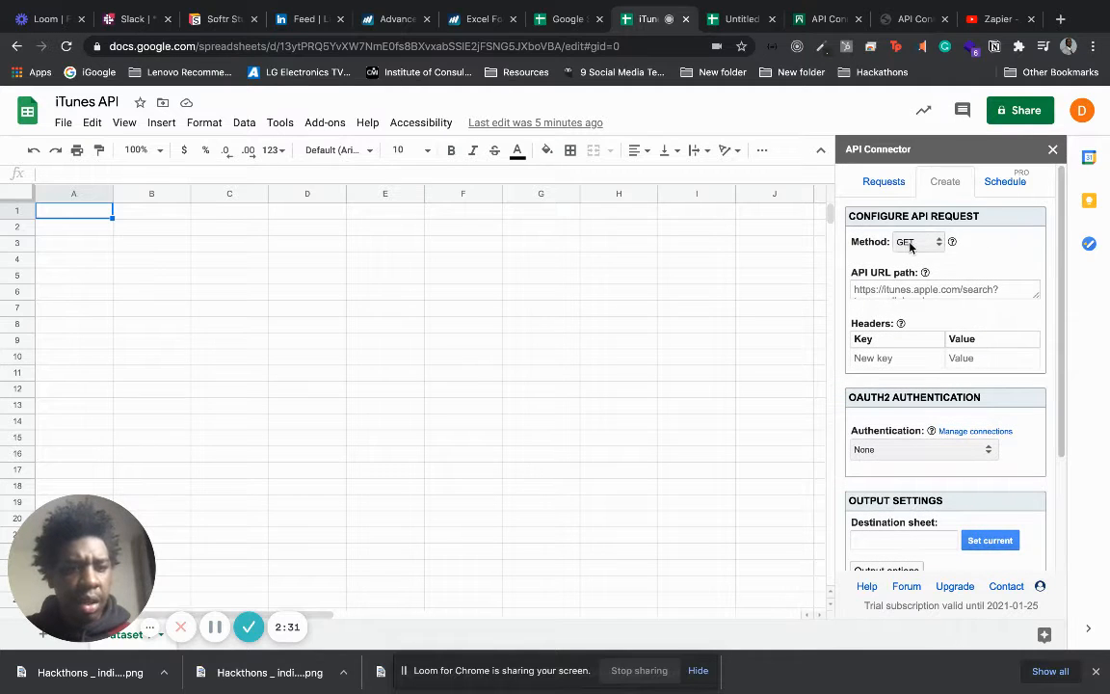
left_click(910, 246)
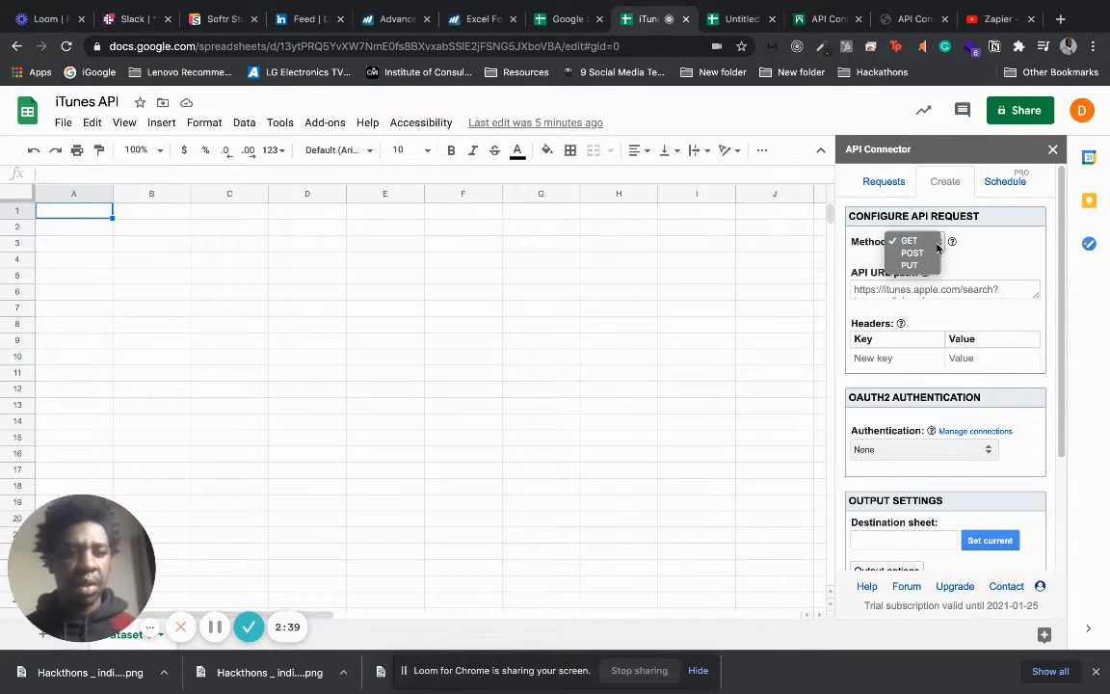
left_click(913, 242)
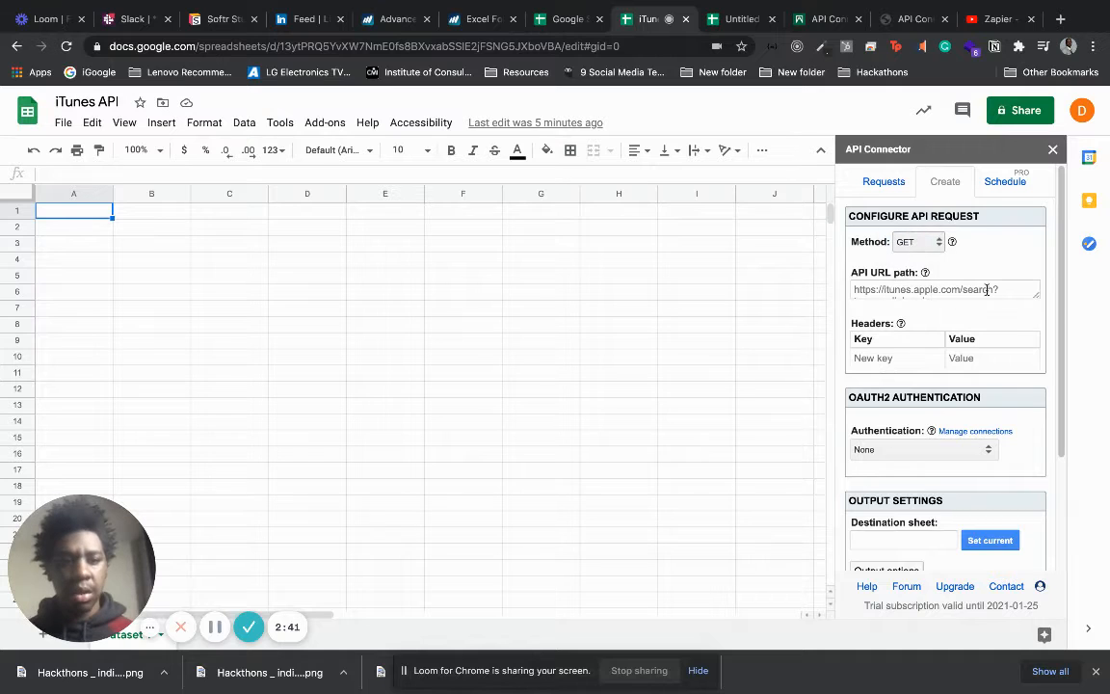
left_click(982, 288)
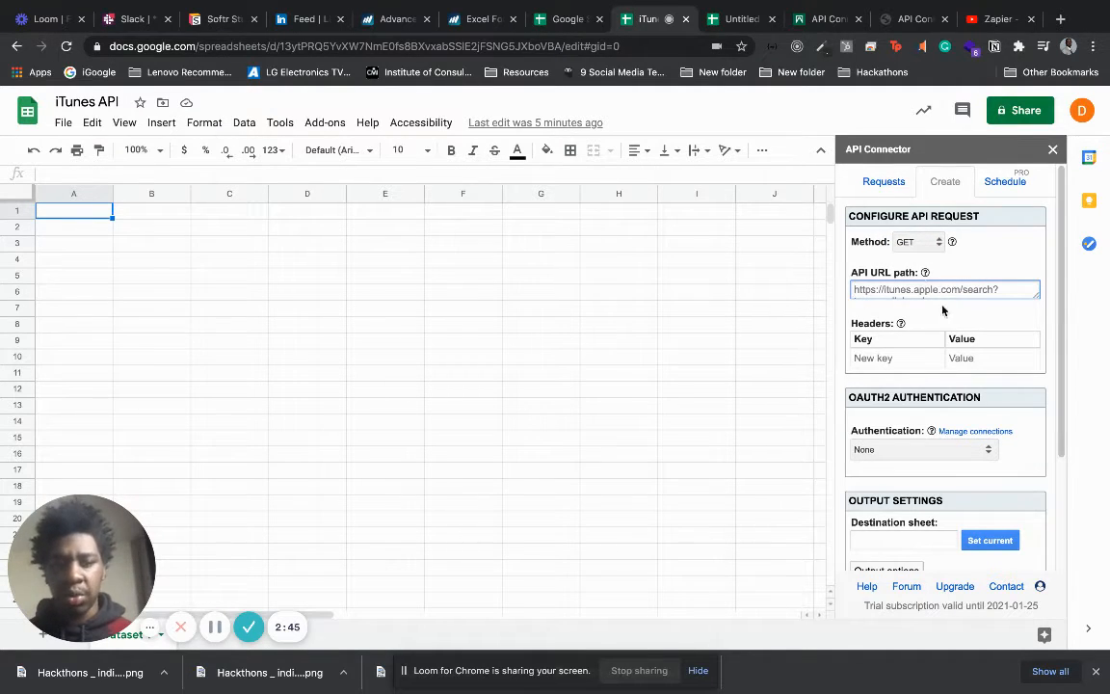
type("https://itunes.apple.com/search?term=radiohead")
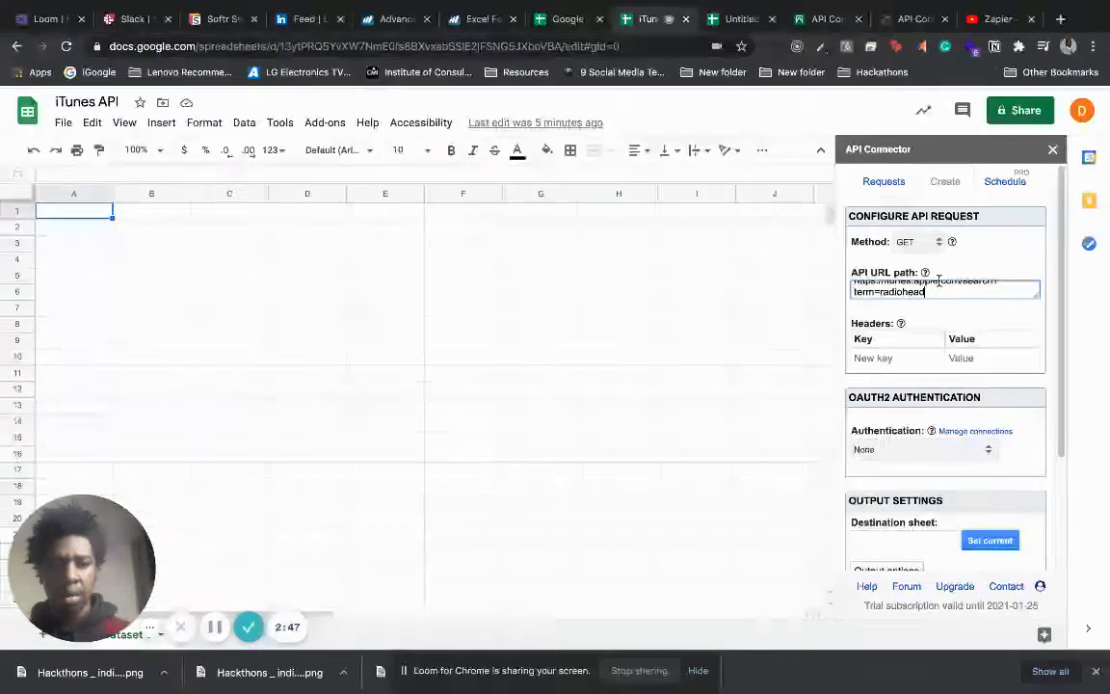
key("ctrl+a")
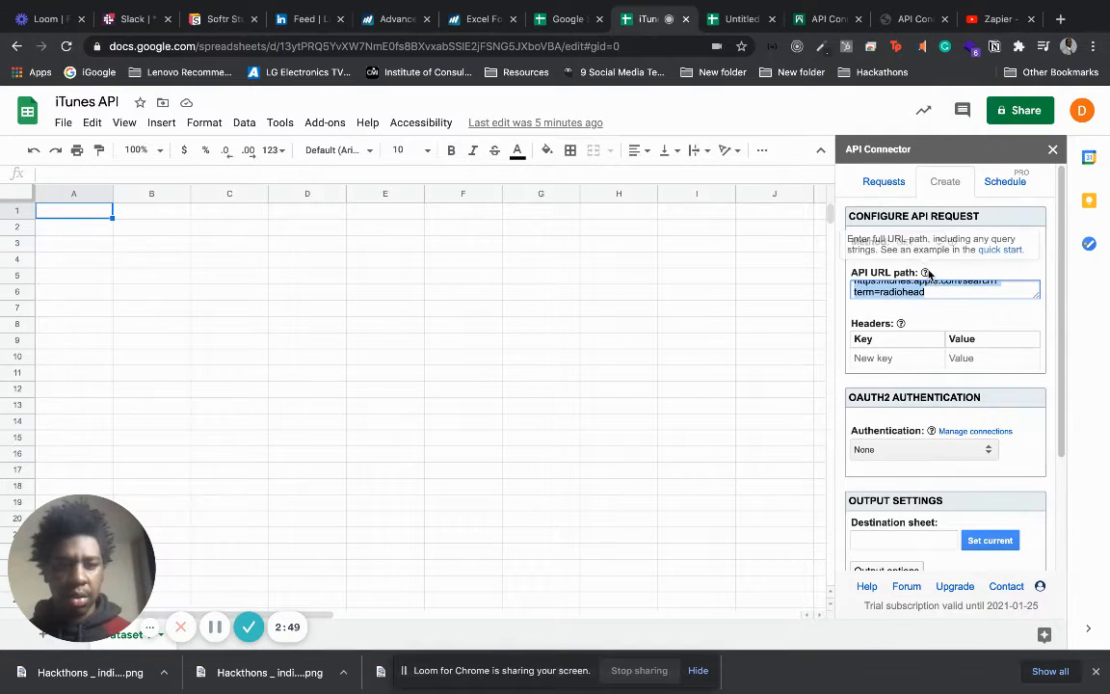
left_click(930, 286)
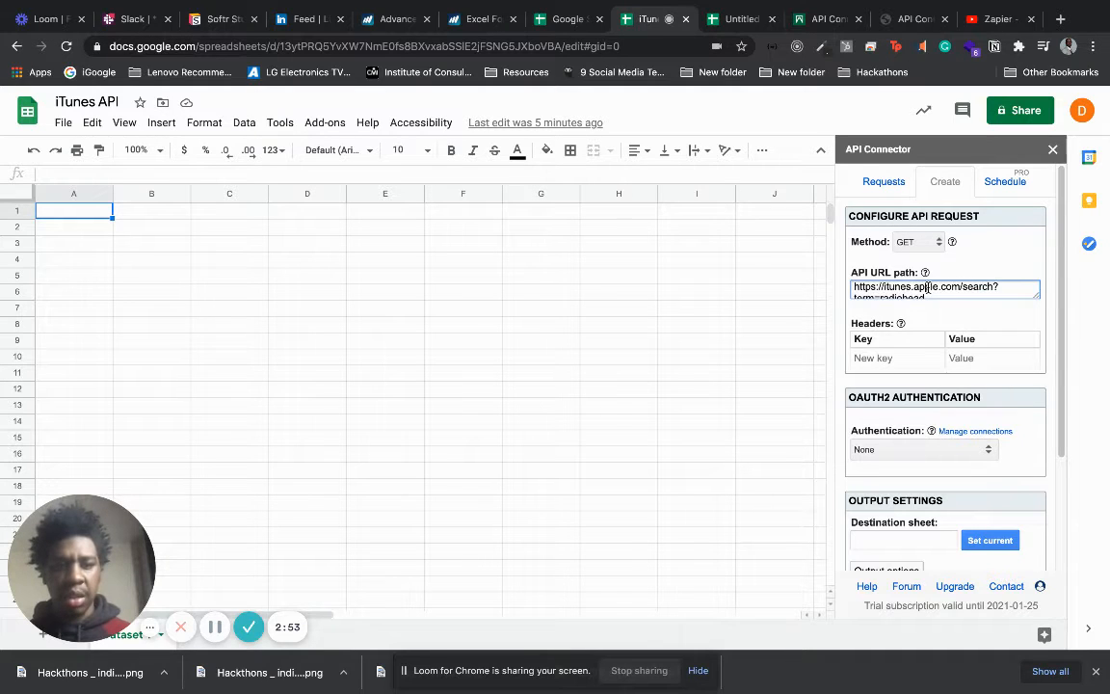
scroll(928, 286, "down", 1)
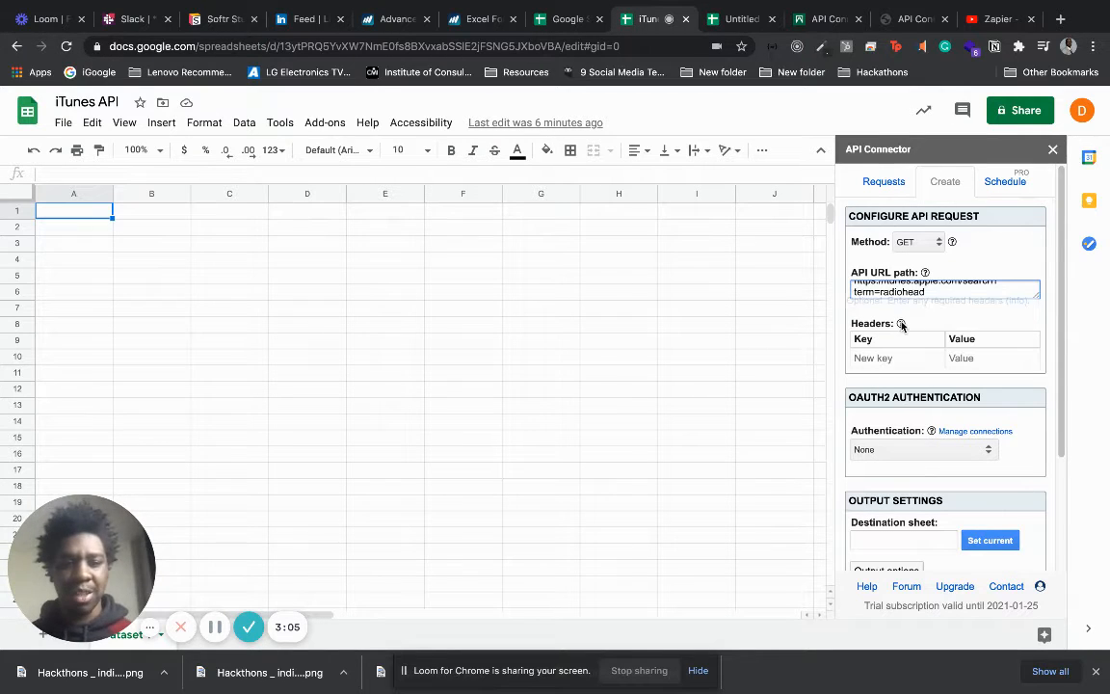
mouse_move(899, 322)
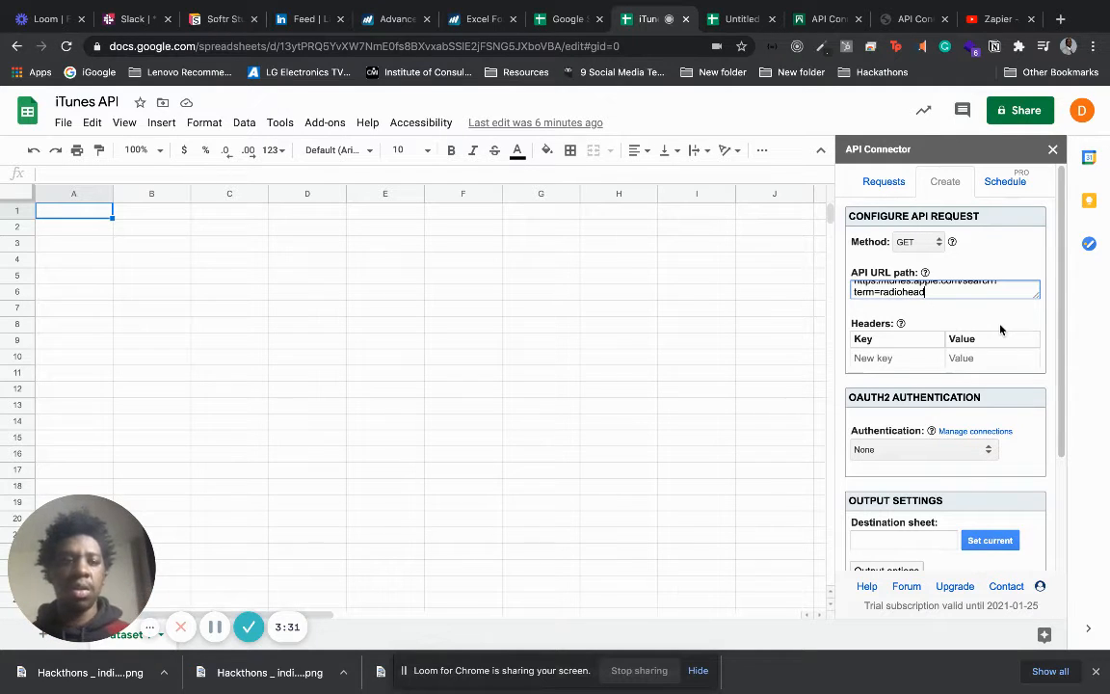
Set the current sheet, Dataset 1, as the destination sheet for the request's output
left_click_drag(1062, 289, 1048, 377)
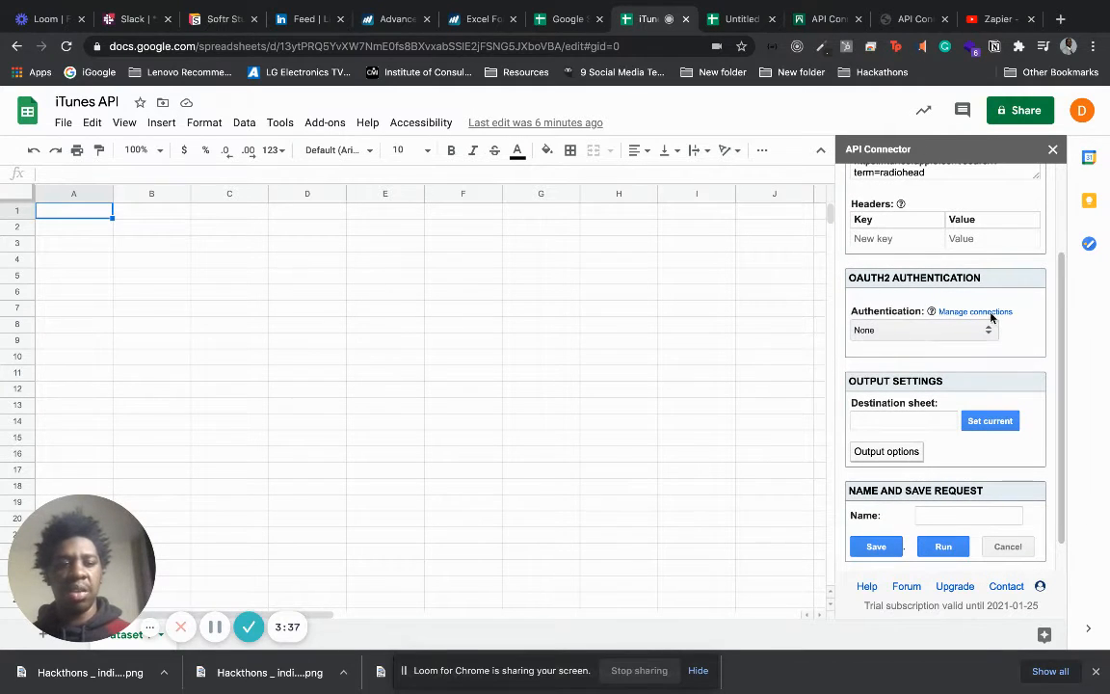
scroll(951, 297, "down", 1)
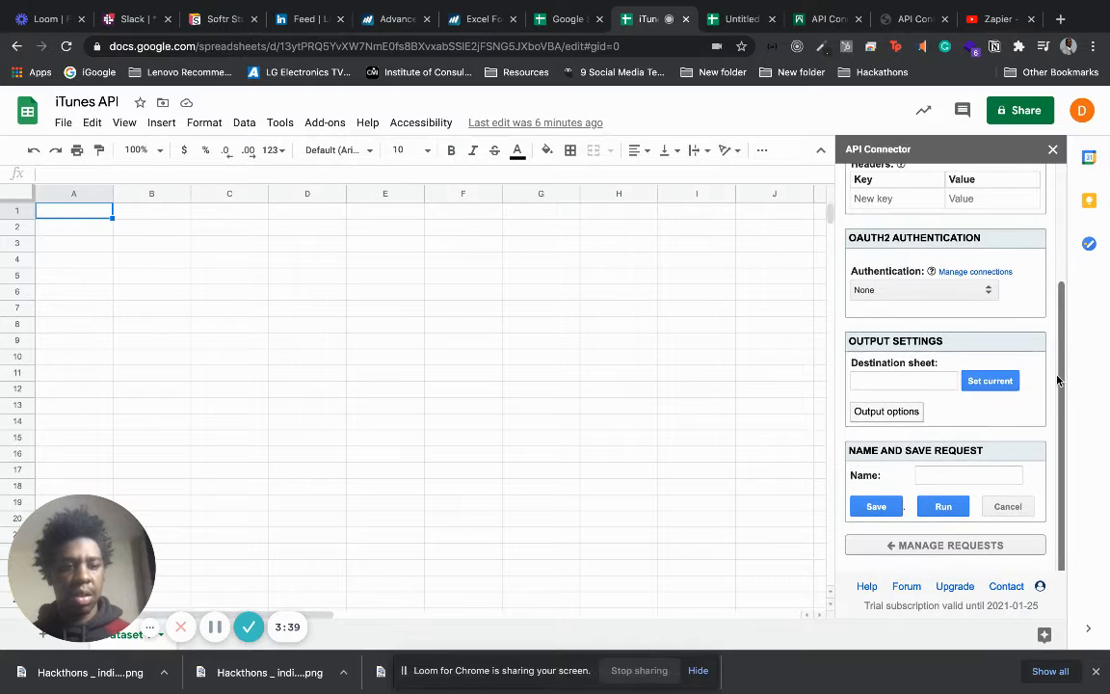
left_click(977, 384)
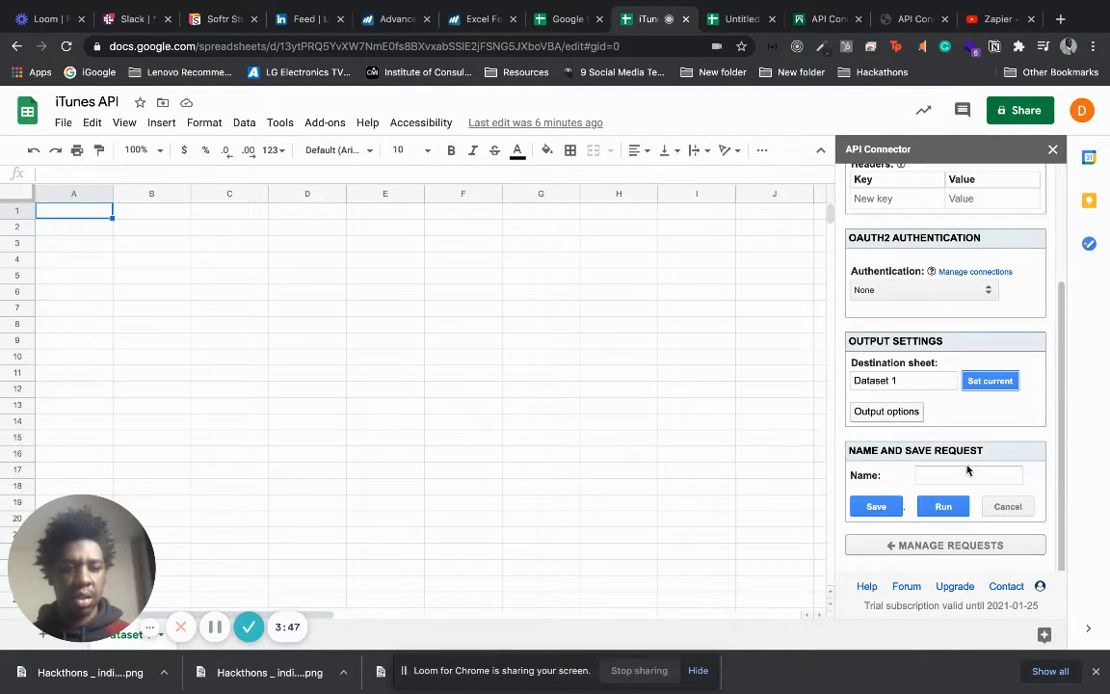
Name the request "iTune Get Radiohead" and run it to import the data into the sheet
left_click(960, 473)
left_click(893, 465)
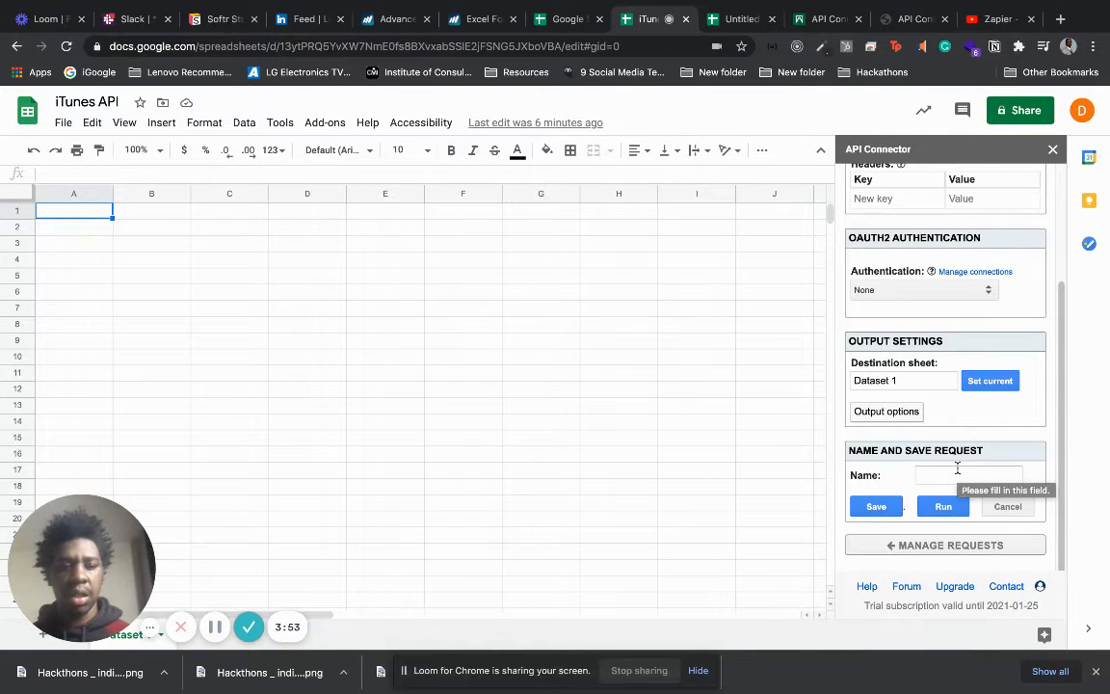
left_click(957, 474)
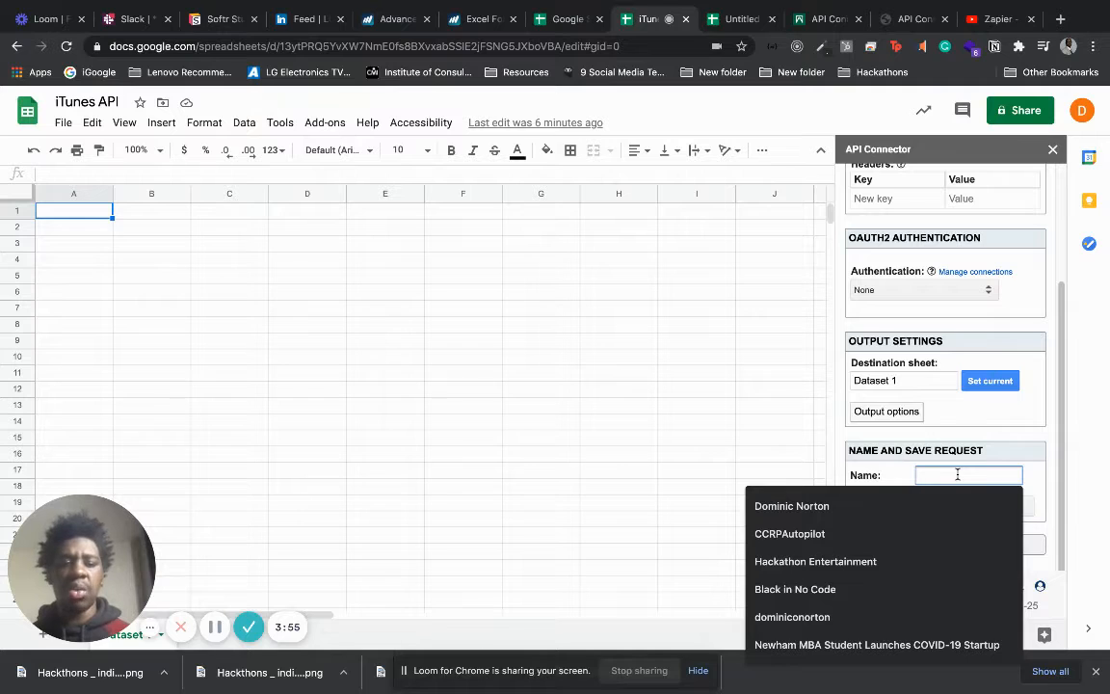
type("iTune")
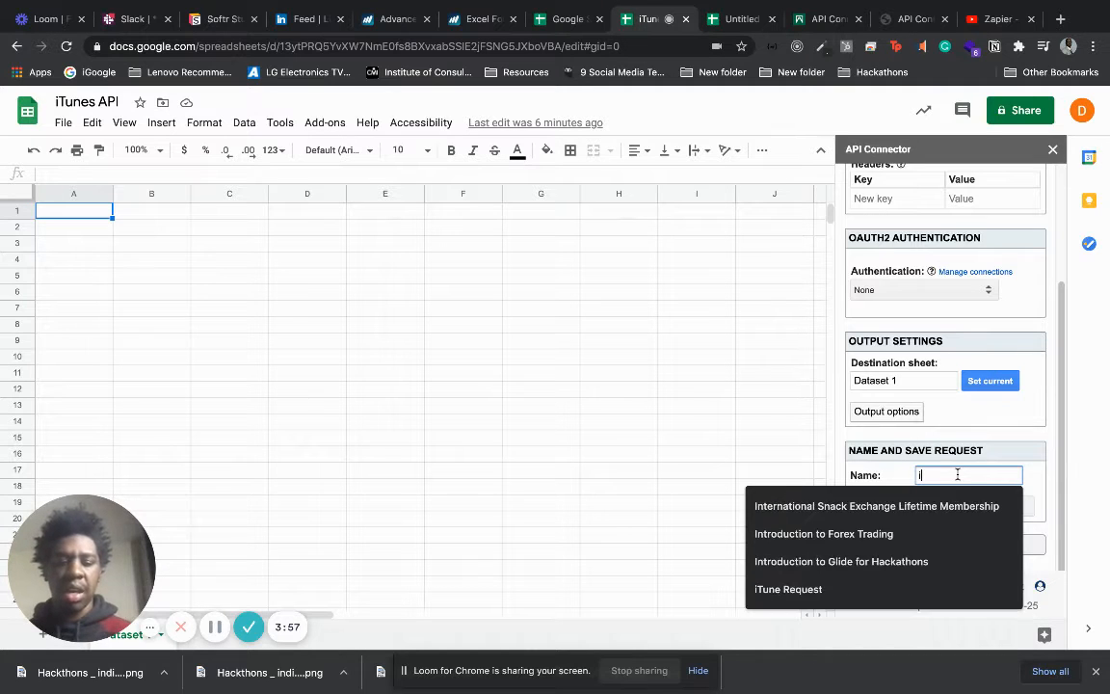
type(" G")
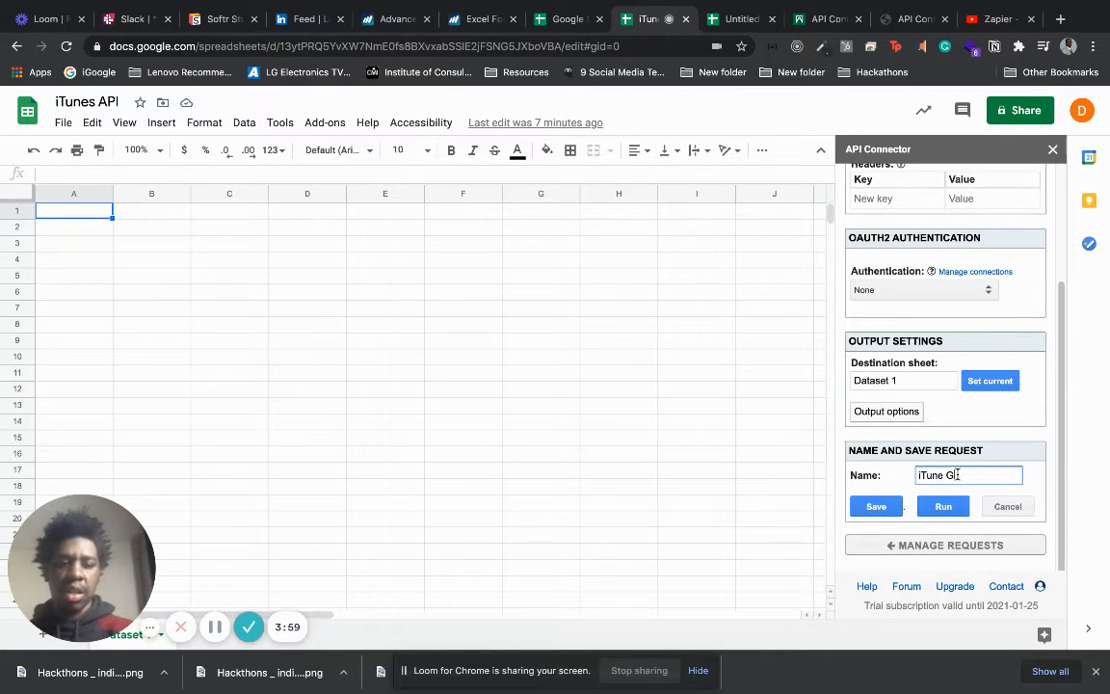
type("et Radiohead")
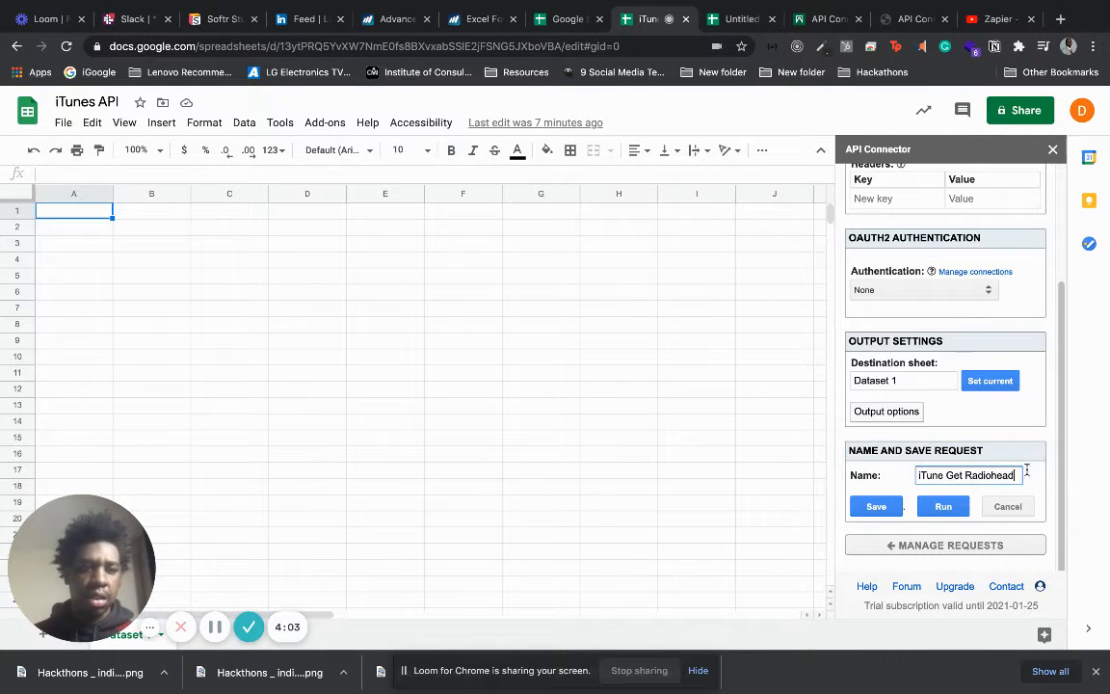
left_click_drag(1061, 456, 1041, 480)
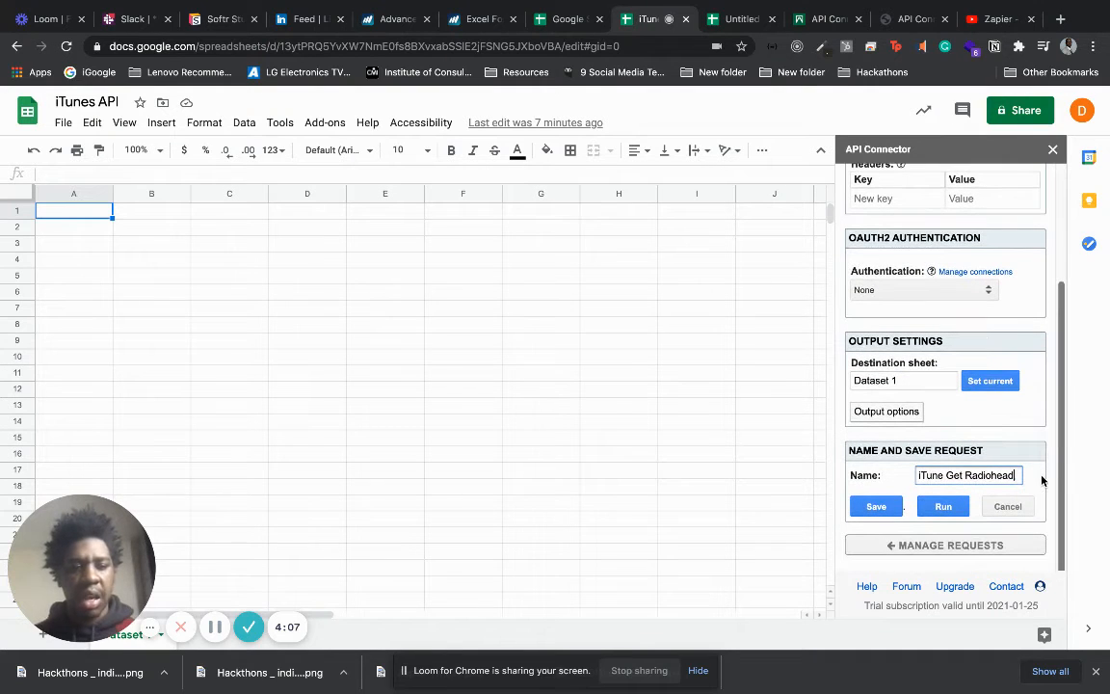
left_click(939, 507)
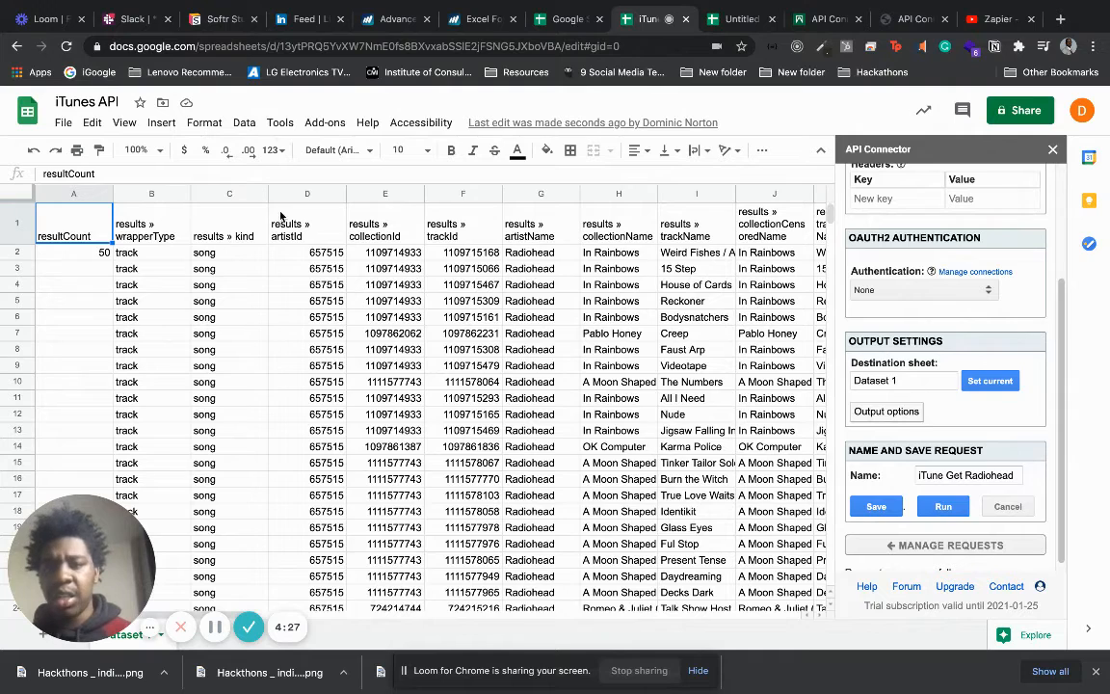
Examine the imported Radiohead results in the Dataset 1 sheet, from the wrapperType column across to the URL columns
left_click(155, 255)
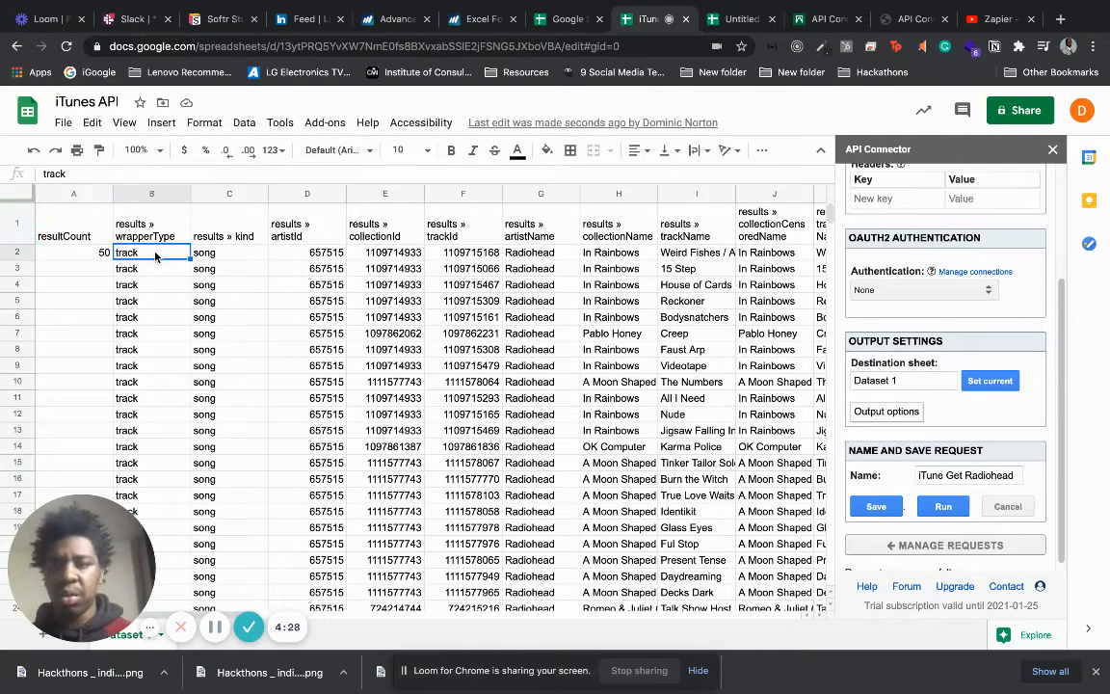
left_click(252, 256)
left_click(312, 257)
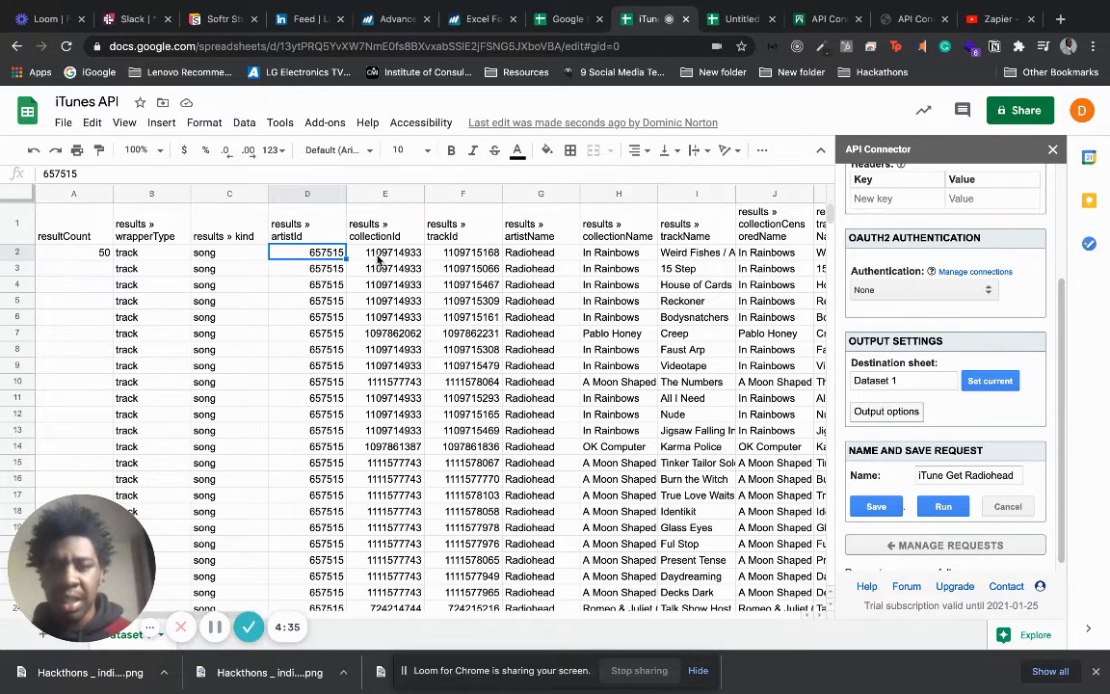
left_click(370, 255)
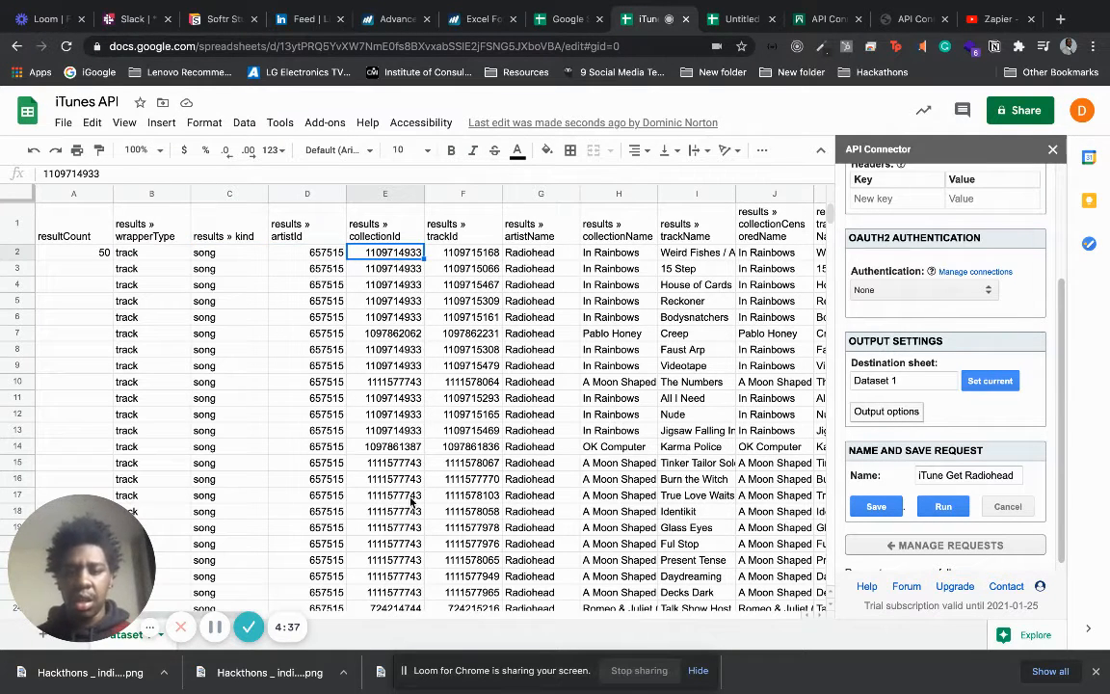
scroll(339, 612, "right", 1)
scroll(339, 617, "right", 3)
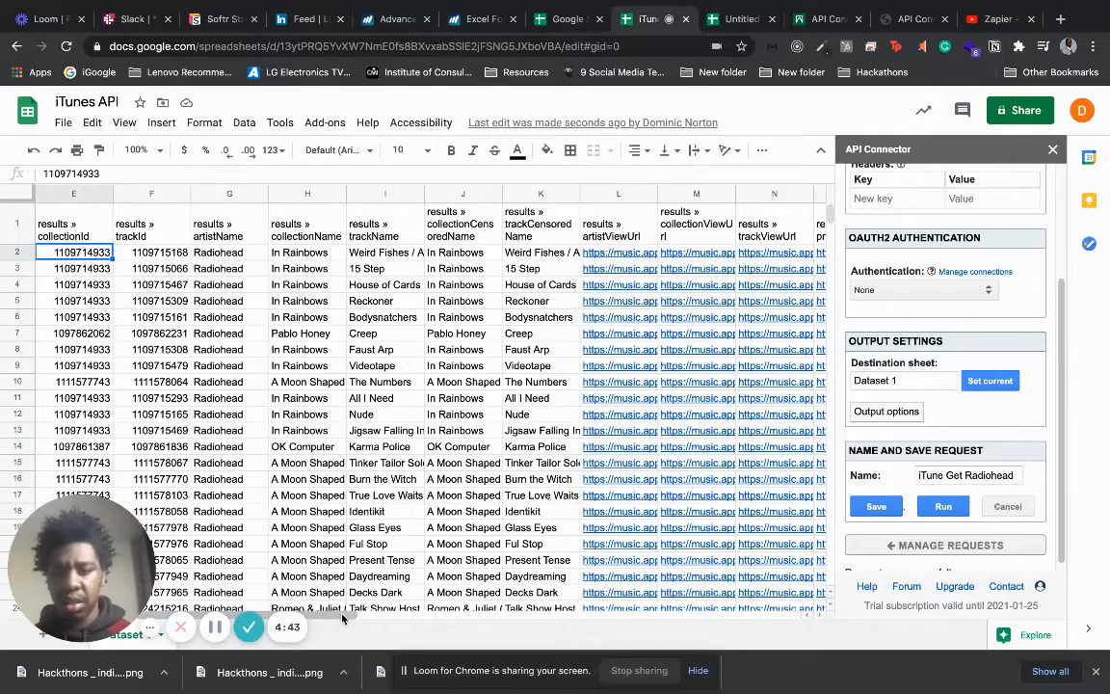
scroll(342, 617, "right", 1)
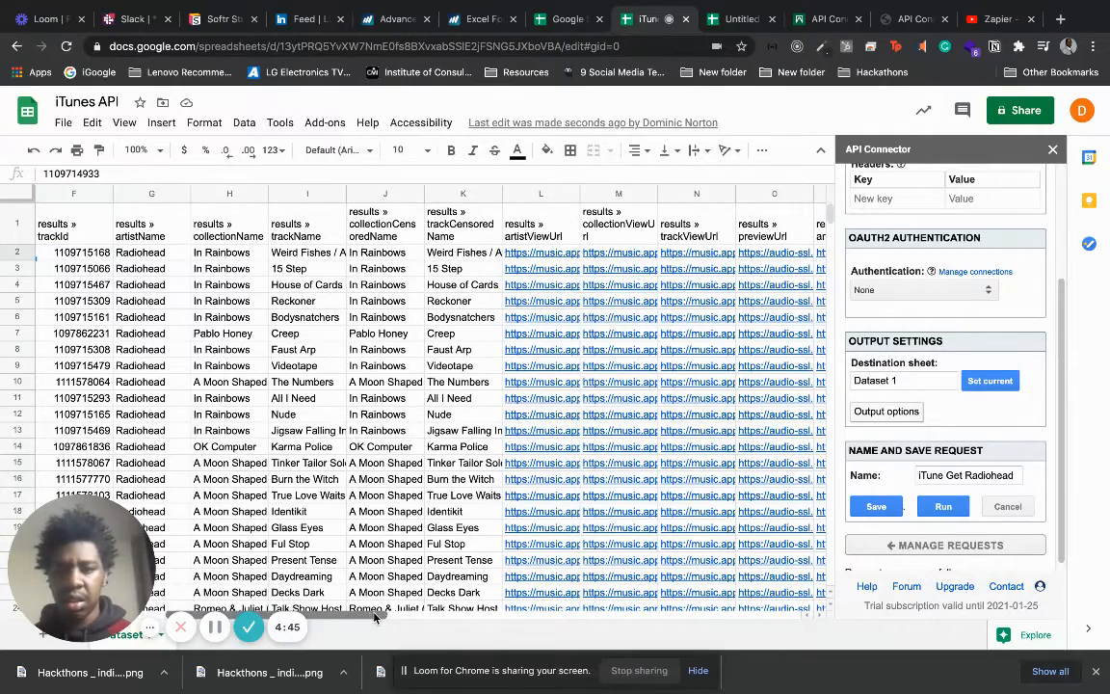
Widen the results » artistViewUrl column to show more of its links, and return to the start of the sheet
left_click_drag(374, 616, 434, 613)
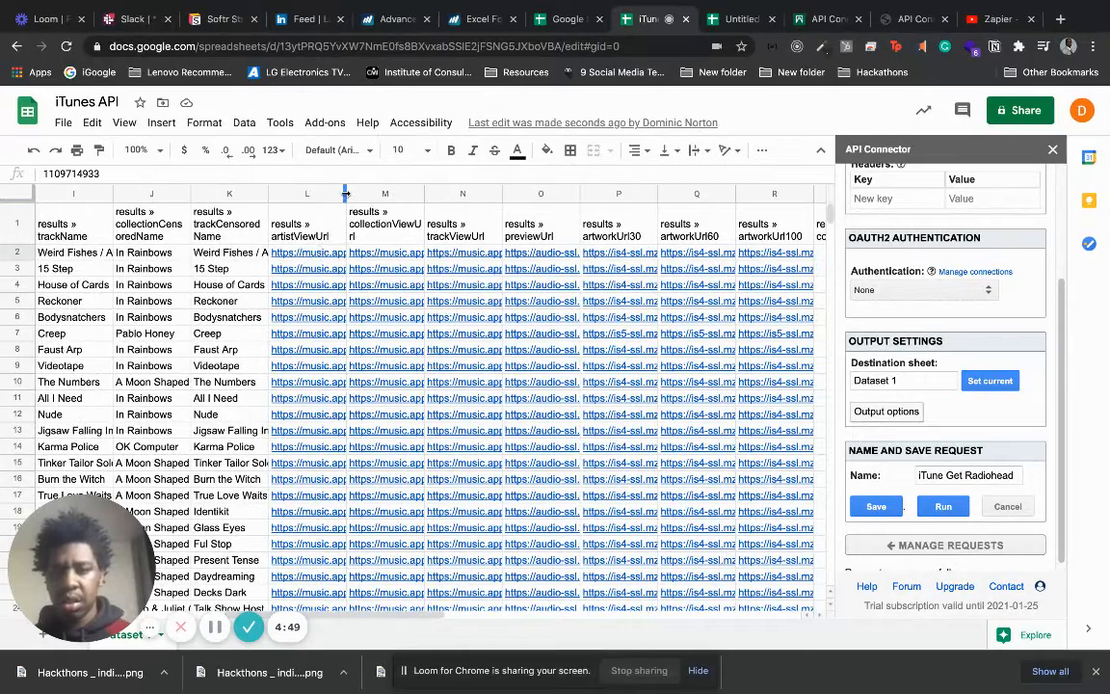
left_click_drag(345, 194, 427, 194)
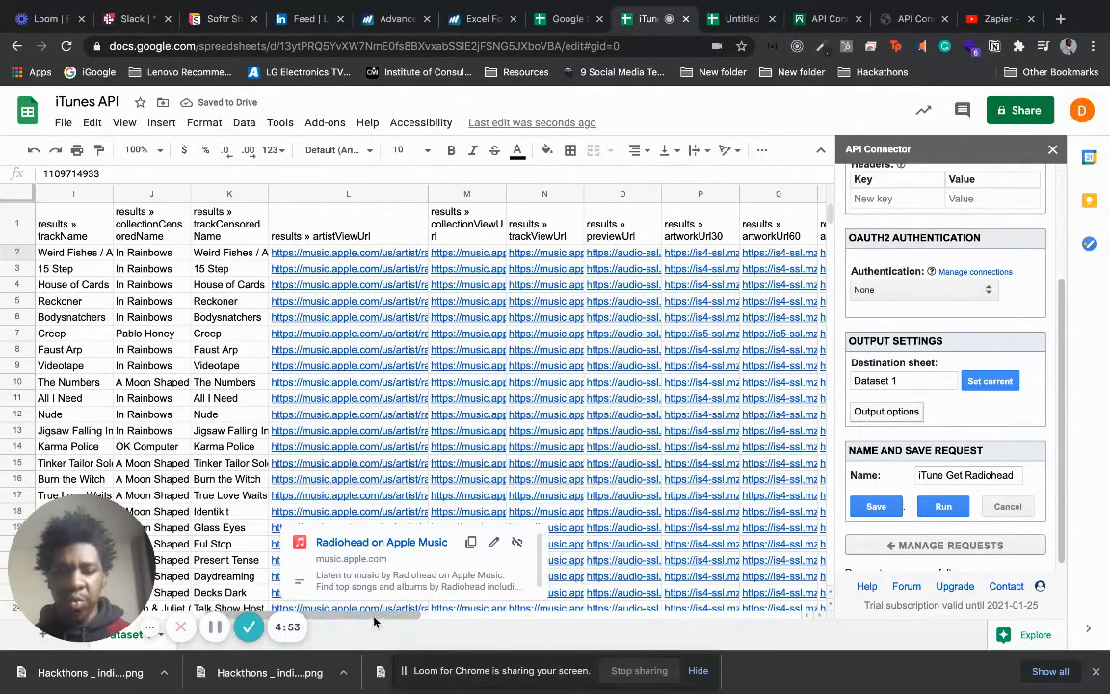
left_click_drag(375, 617, 162, 563)
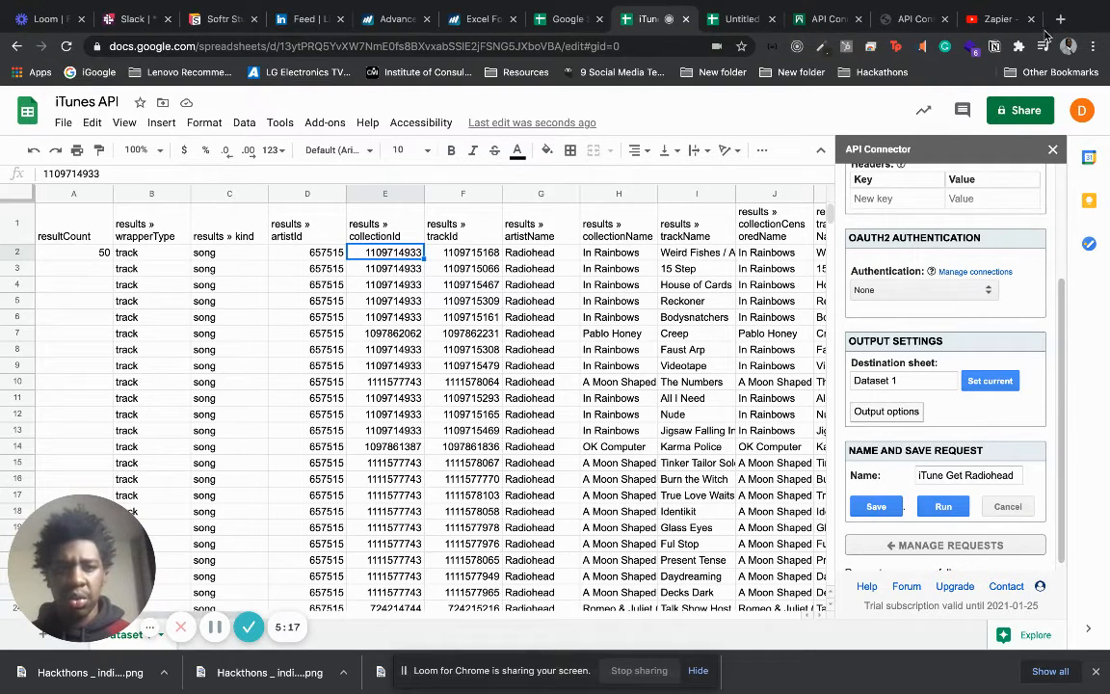
Open glideapps.com in a new browser tab placed next to the iTunes API spreadsheet
key("ctrl+t")
left_click_drag(983, 19, 668, 21)
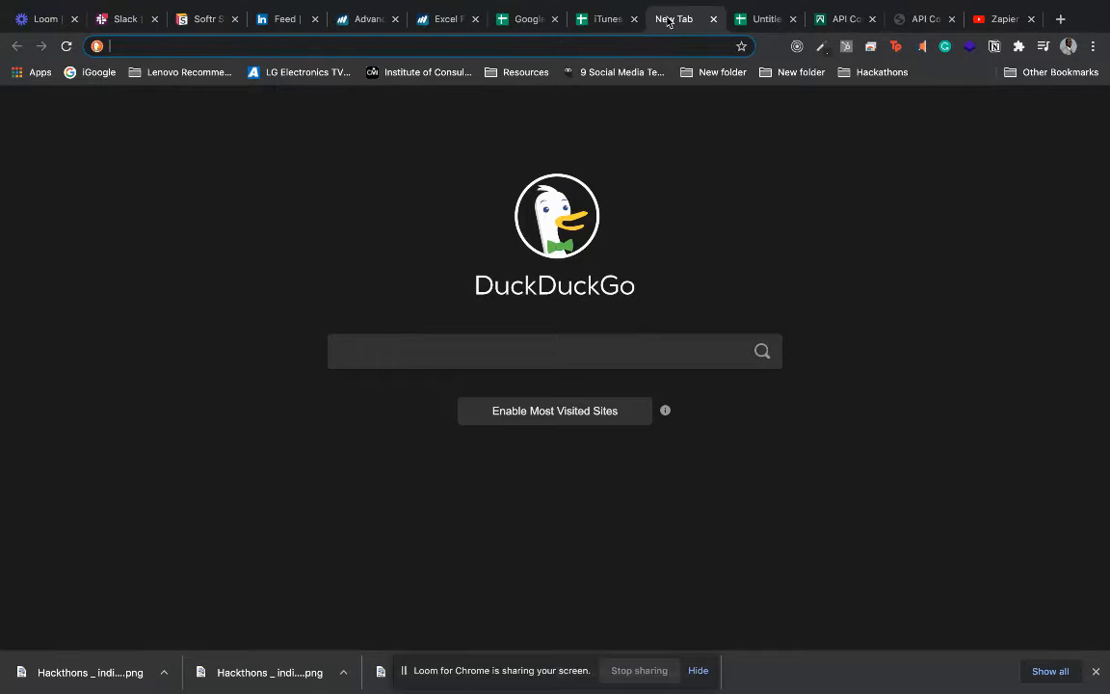
type("glide")
key("Return")
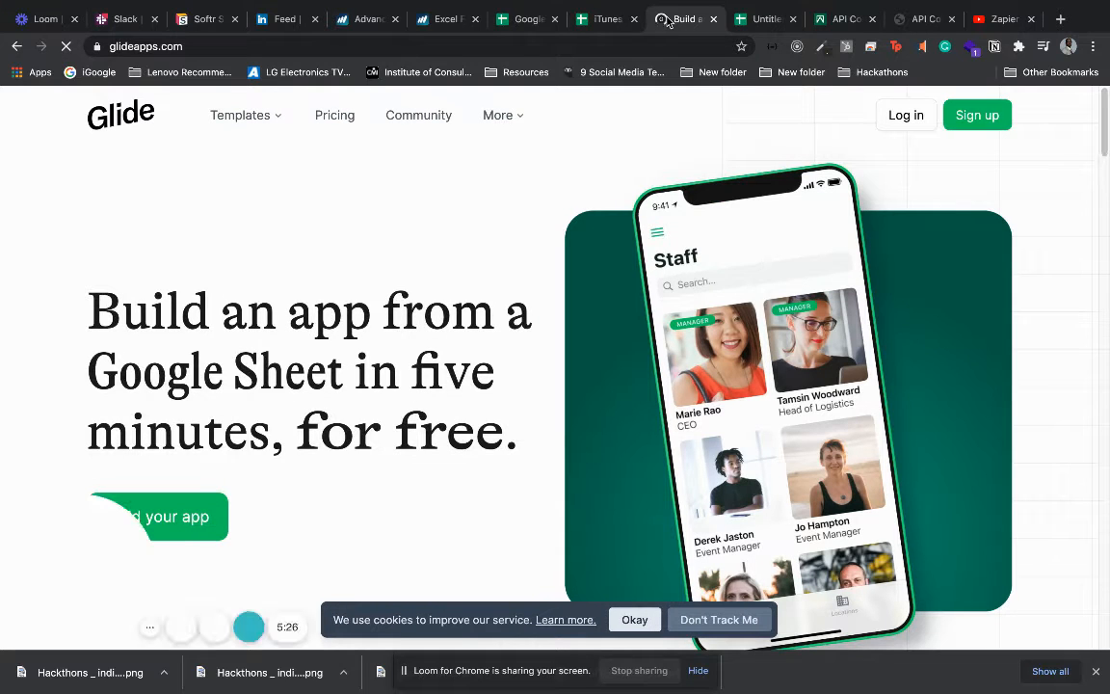
Log in to Glide with the existing Google account
left_click(900, 117)
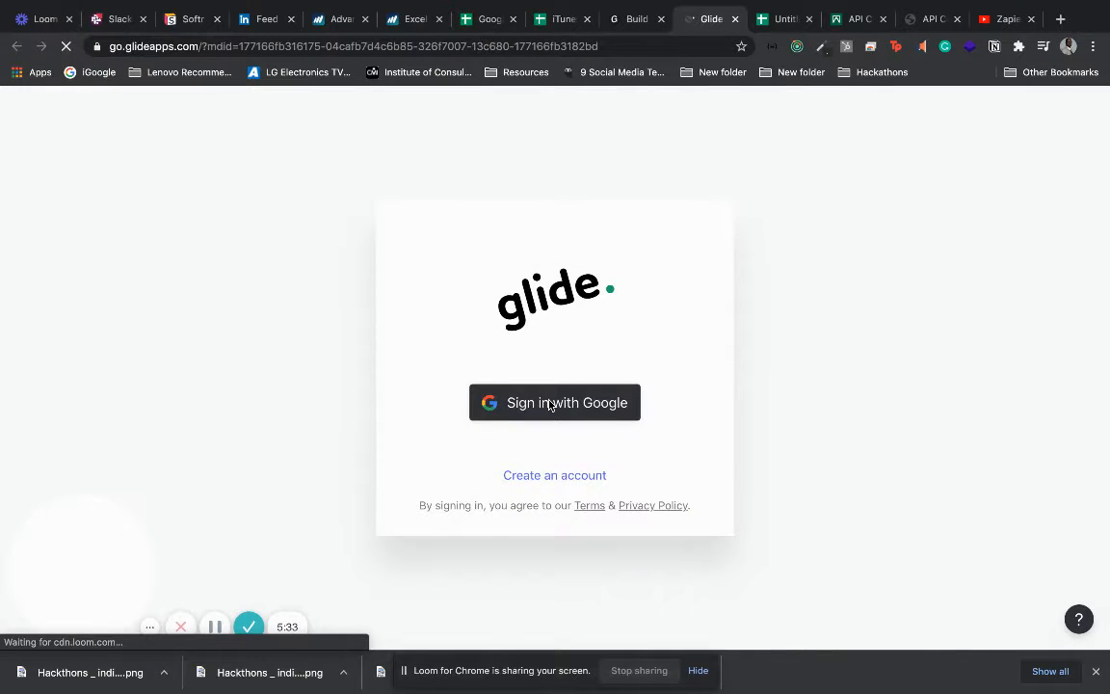
left_click(550, 403)
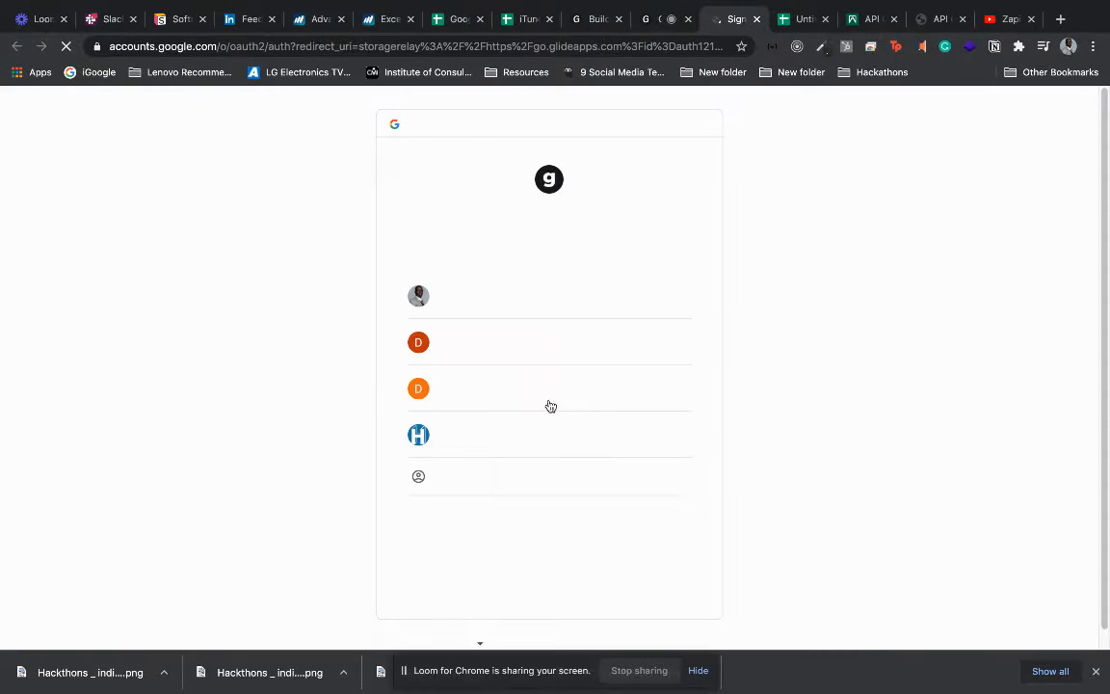
left_click(550, 405)
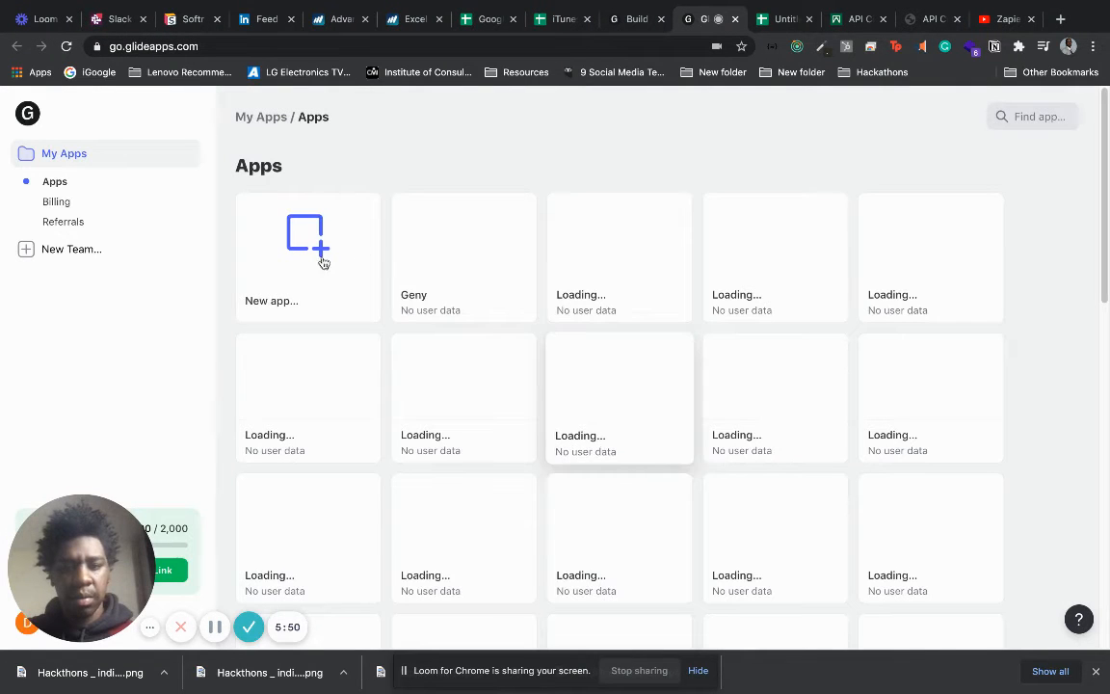
Create a new Glide app from the iTunes API Google Sheet and set its Dataset 1 layout style to Cards
mouse_move(322, 240)
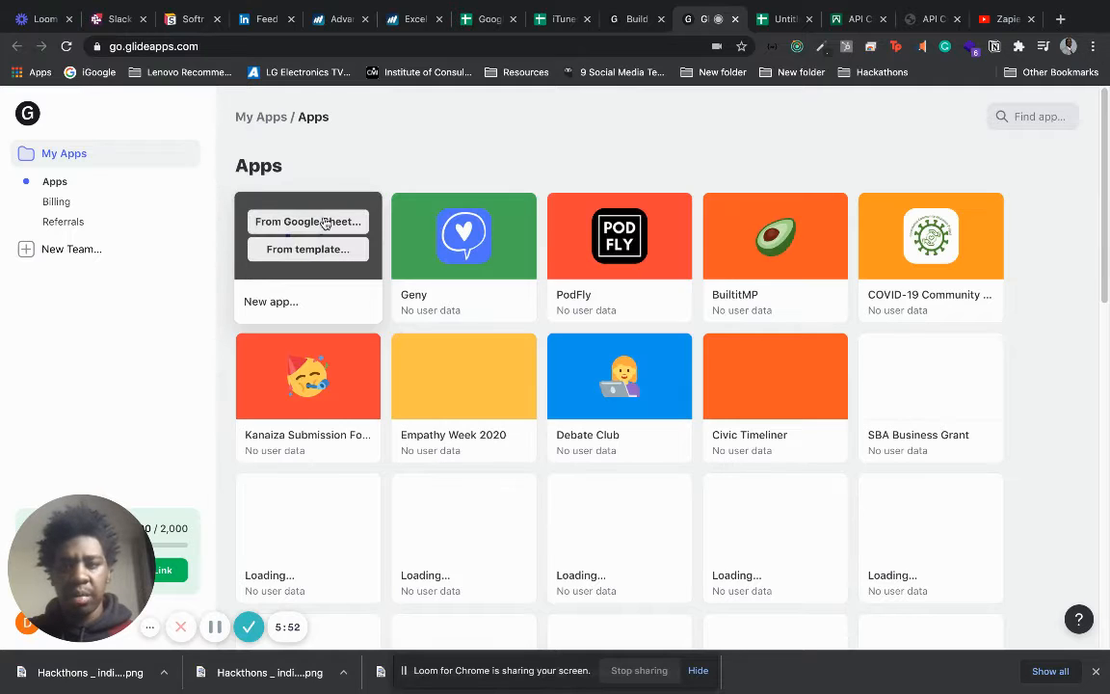
left_click(325, 222)
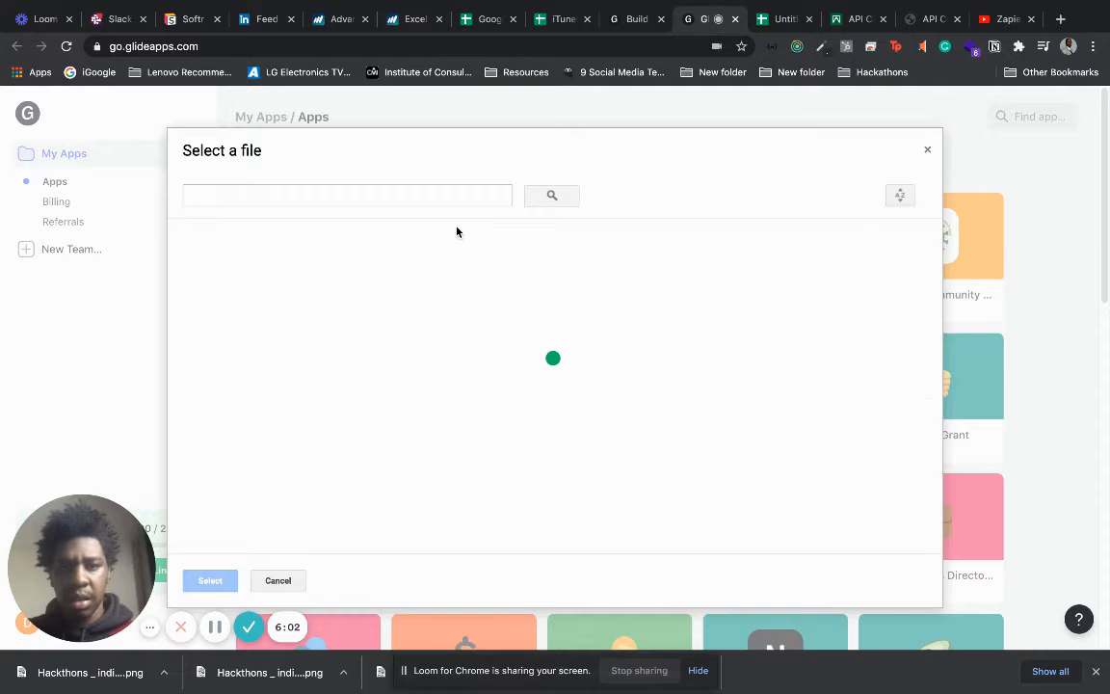
left_click(415, 276)
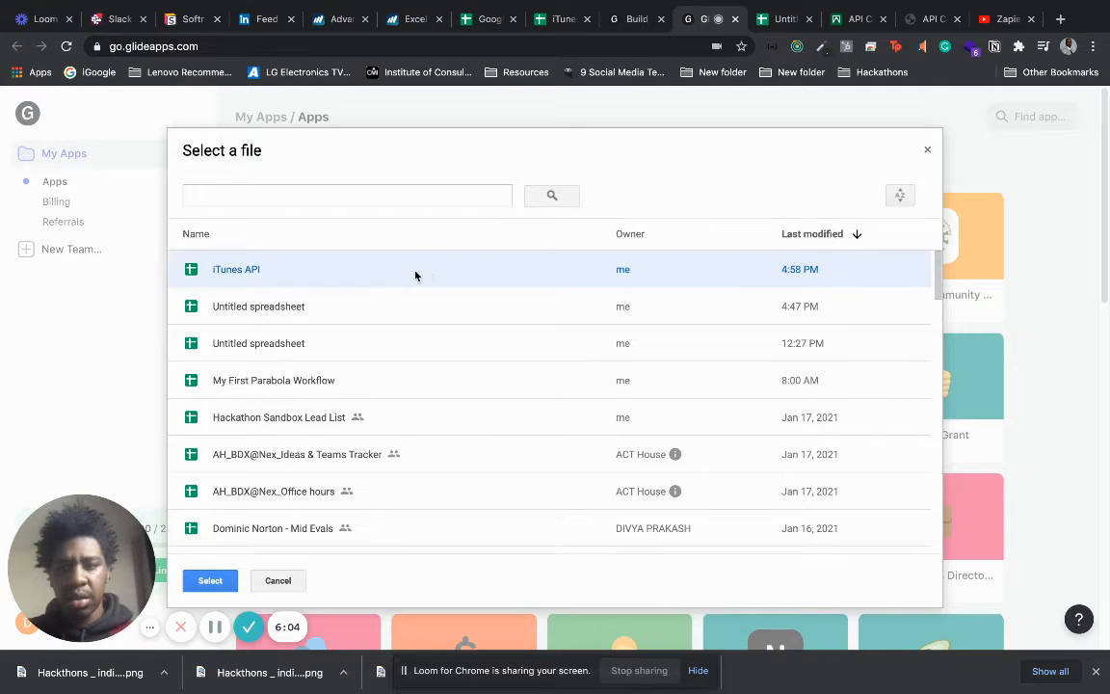
left_click(211, 581)
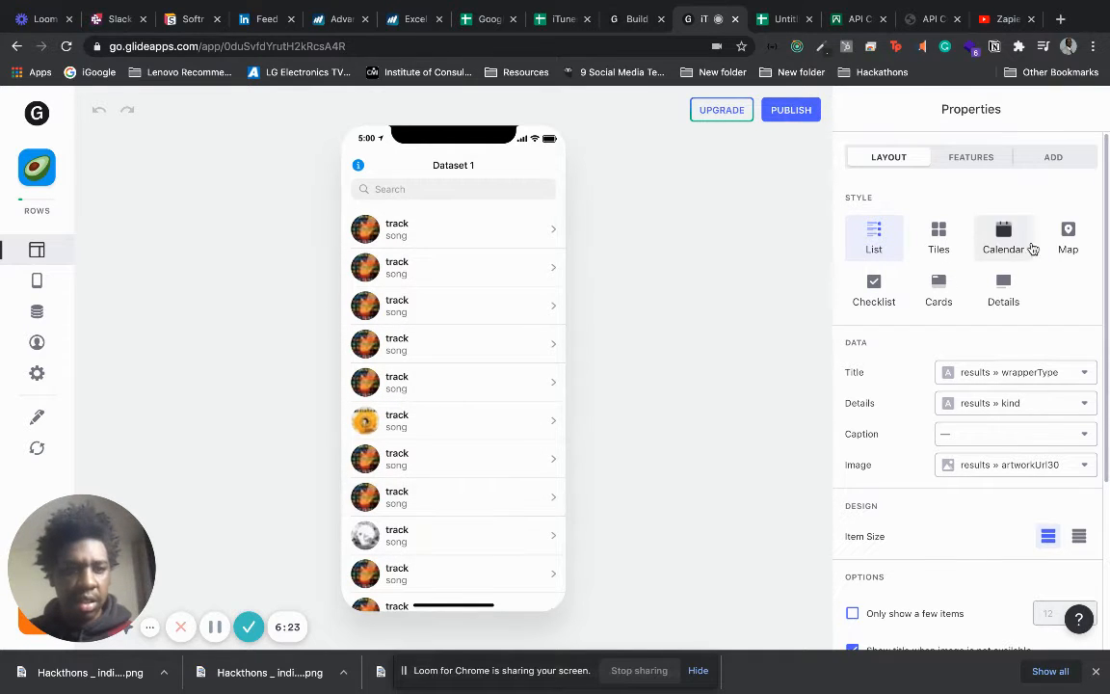
left_click(949, 293)
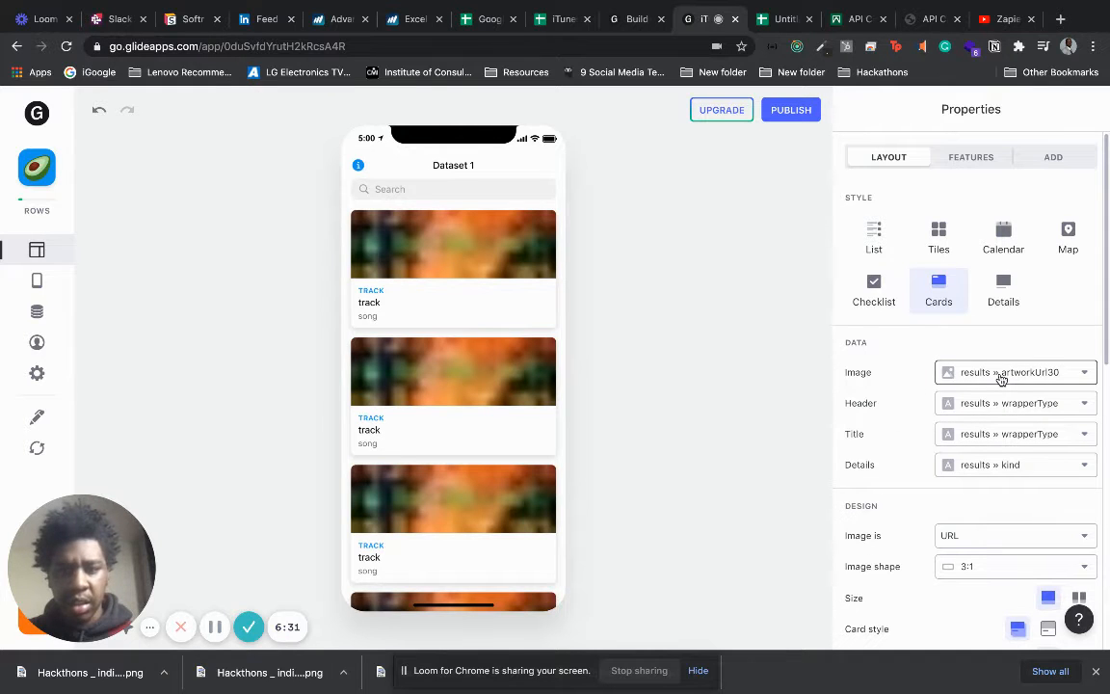
left_click(986, 406)
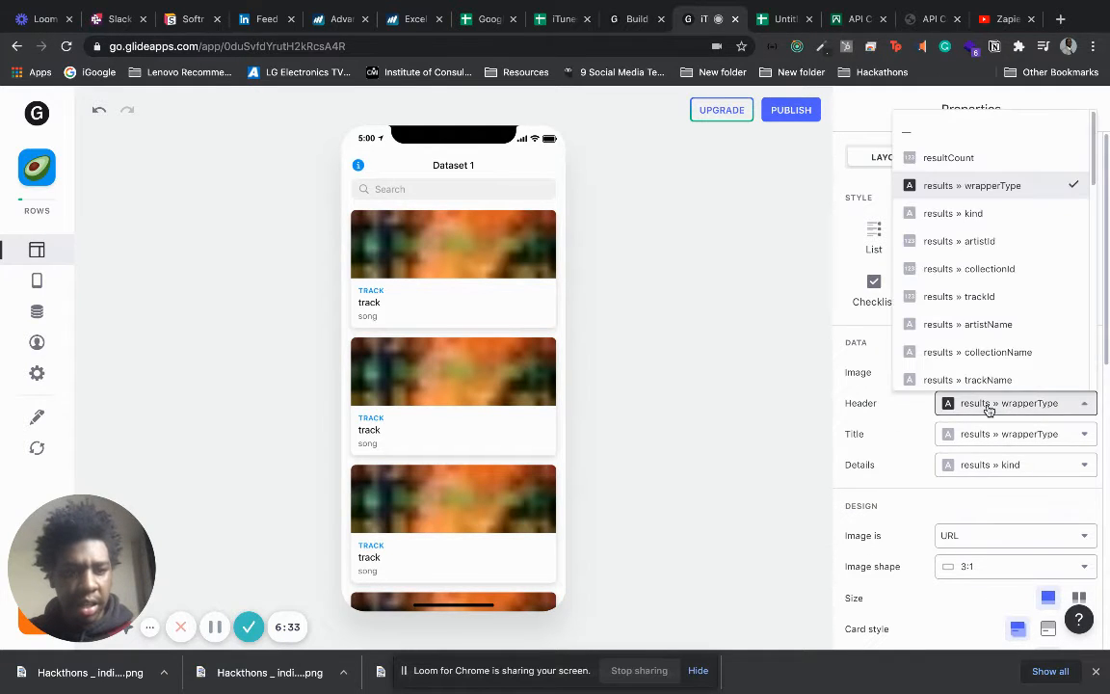
scroll(993, 241, "down", 1)
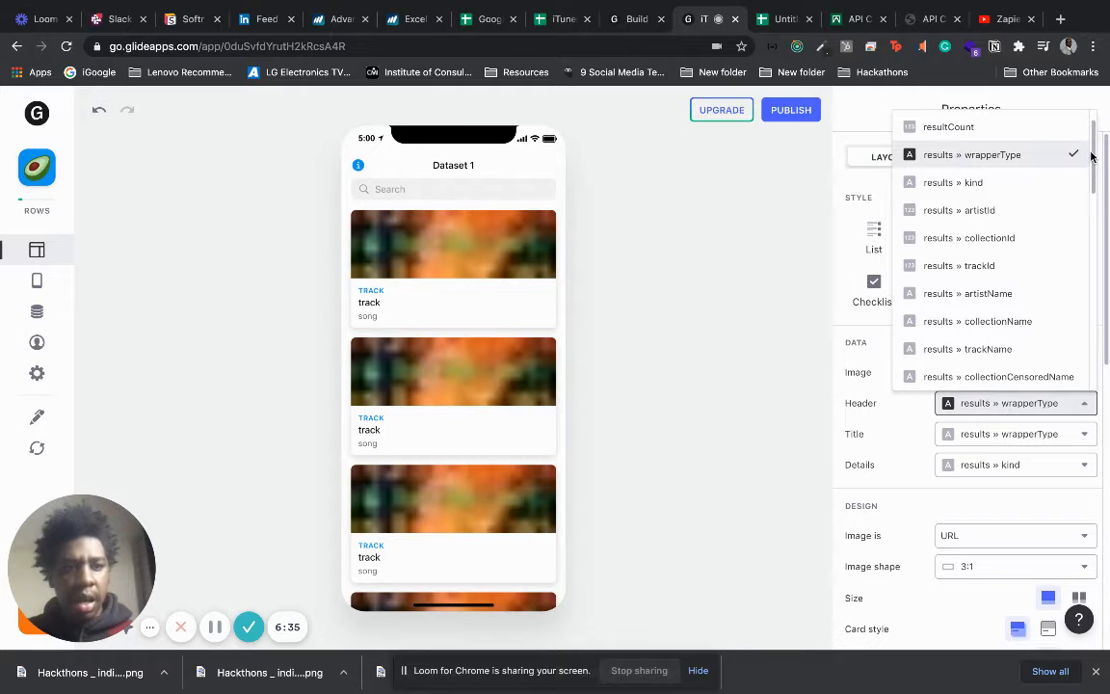
left_click_drag(1094, 156, 1093, 182)
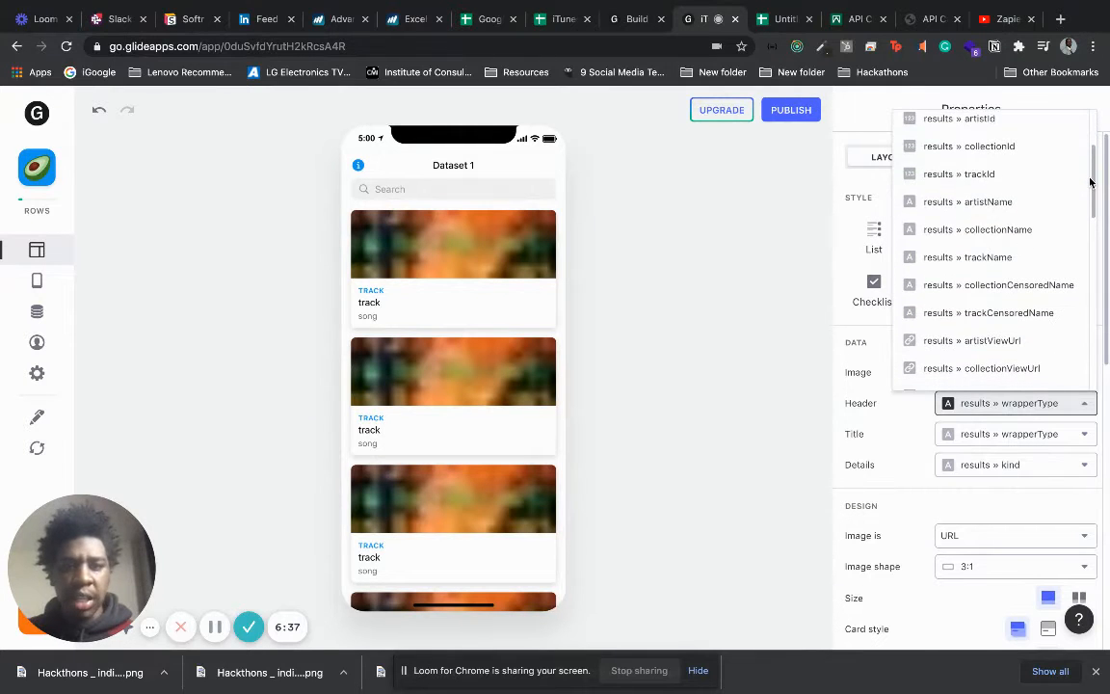
left_click(705, 348)
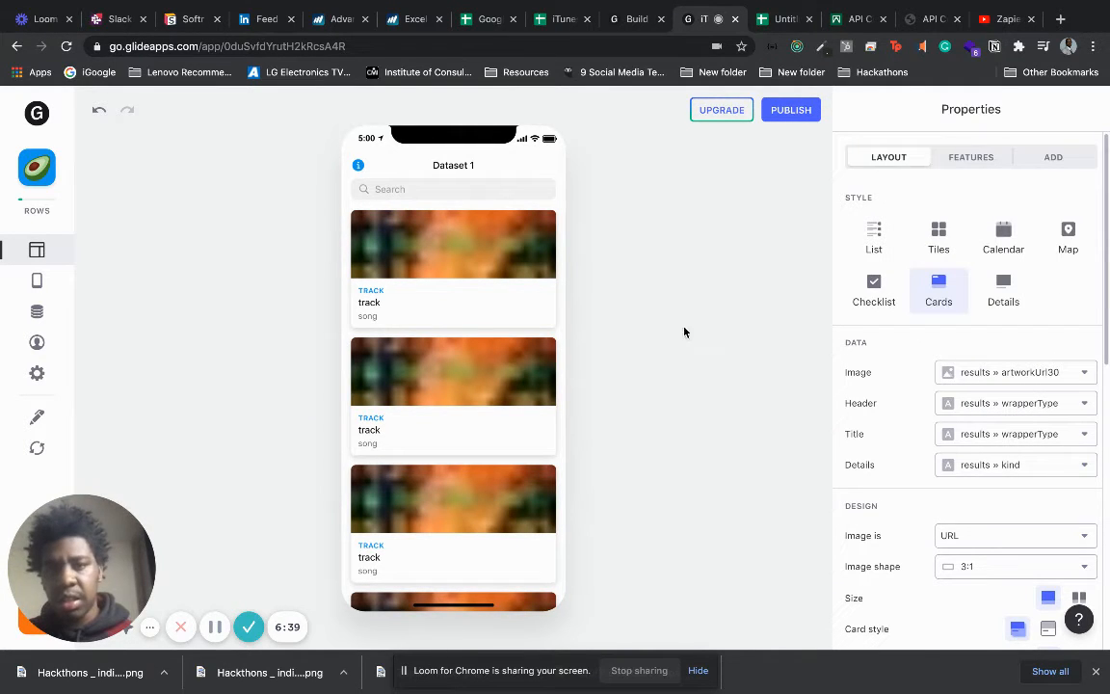
Check the column names in the iTunes API spreadsheet, and set the cards' Title to results » trackName in Glide
left_click(563, 19)
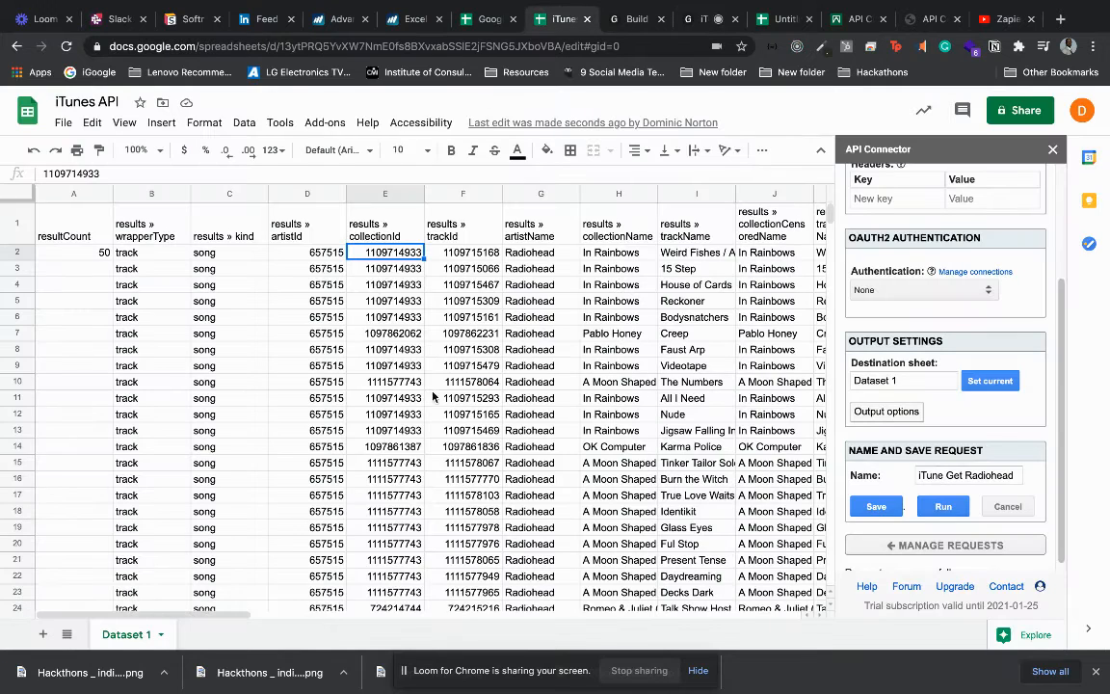
left_click(709, 19)
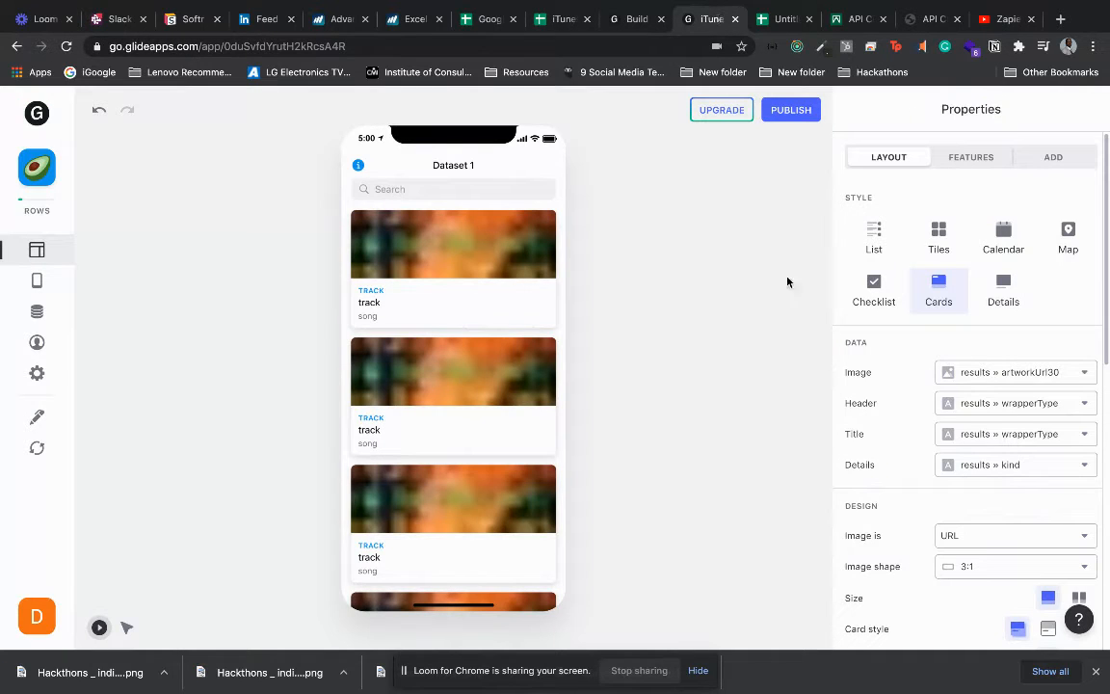
left_click(990, 434)
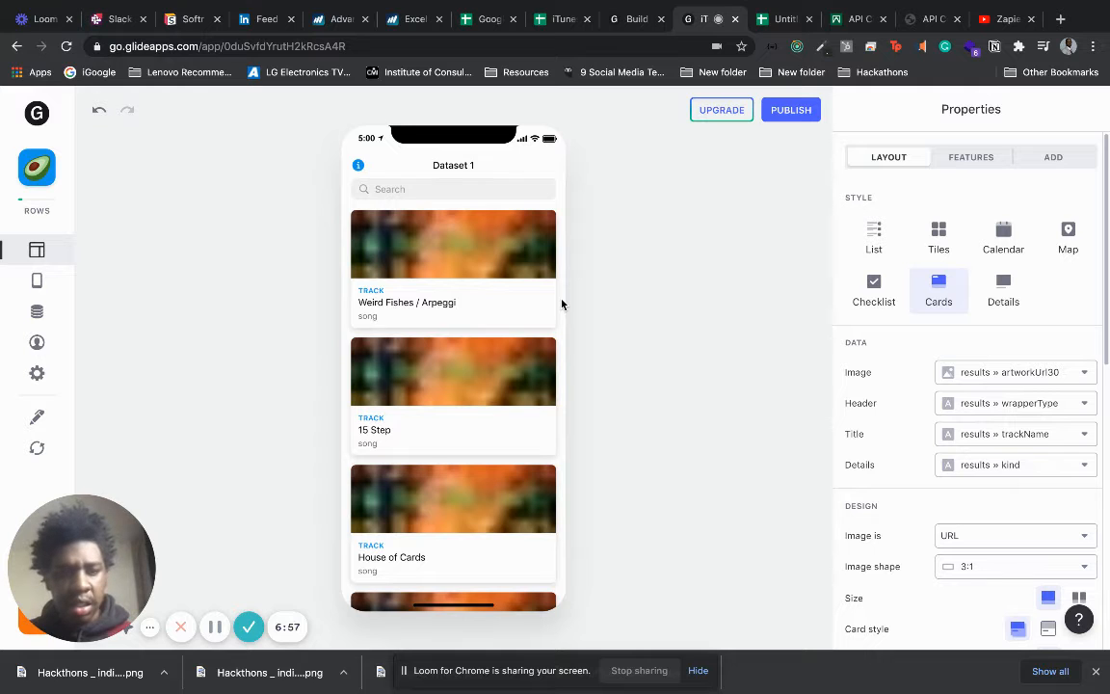
scroll(562, 304, "down", 4)
scroll(561, 304, "down", 3)
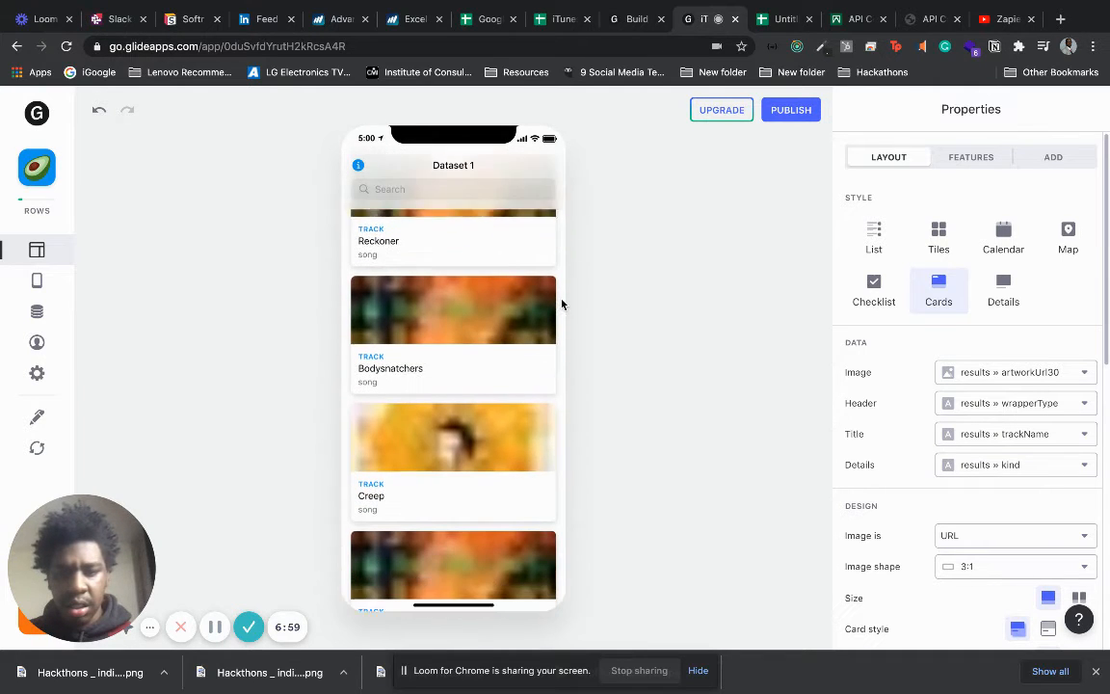
scroll(561, 305, "down", 3)
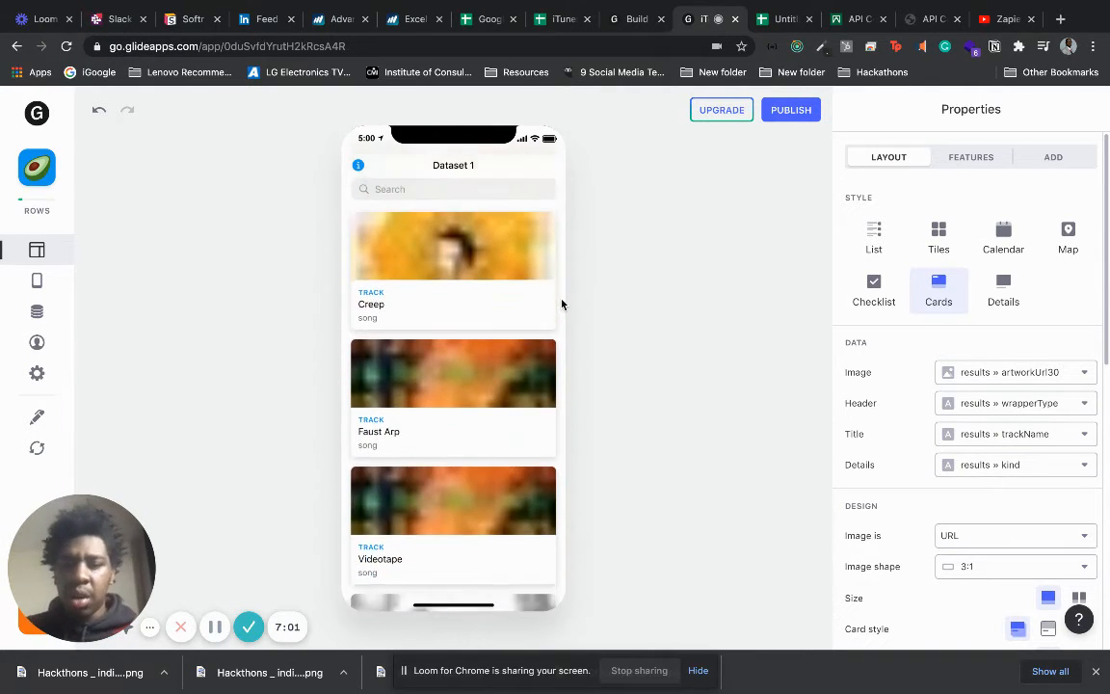
scroll(562, 305, "up", 3)
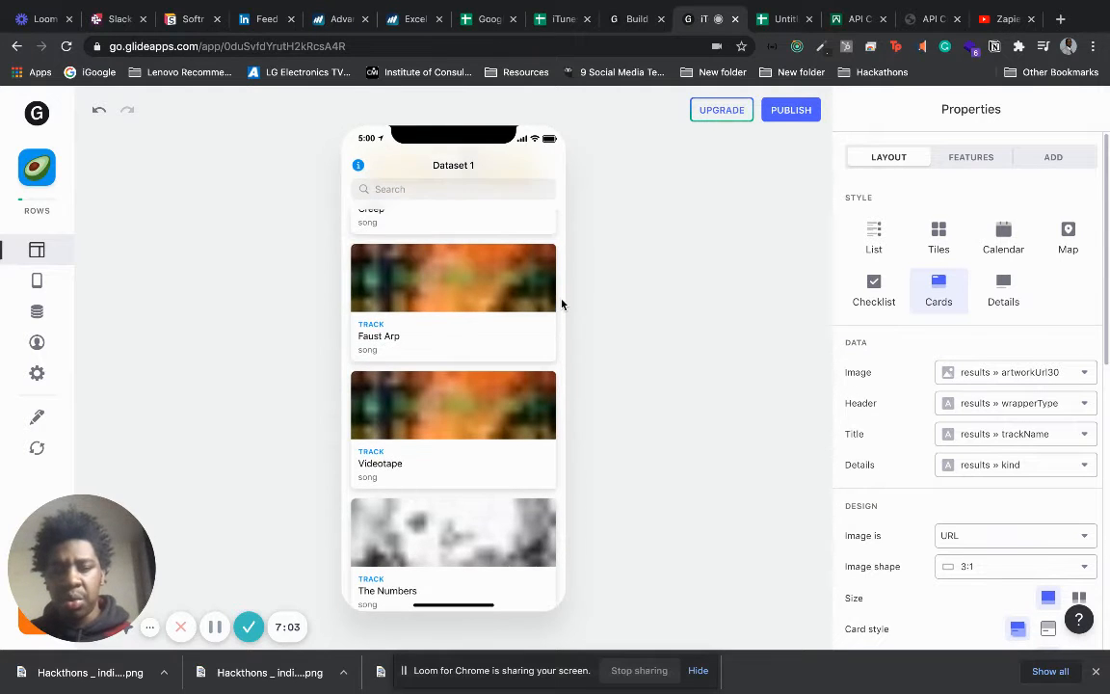
scroll(561, 305, "up", 3)
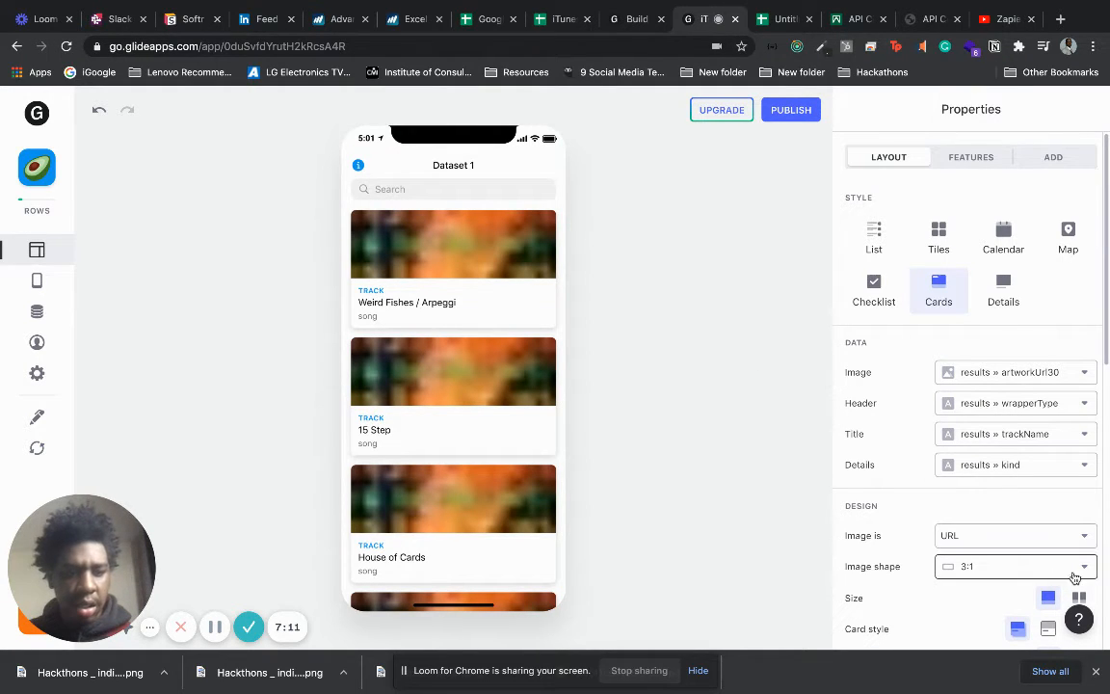
Set the cards' size to Half-Size and their image shape to Square
scroll(1106, 356, "down", 3)
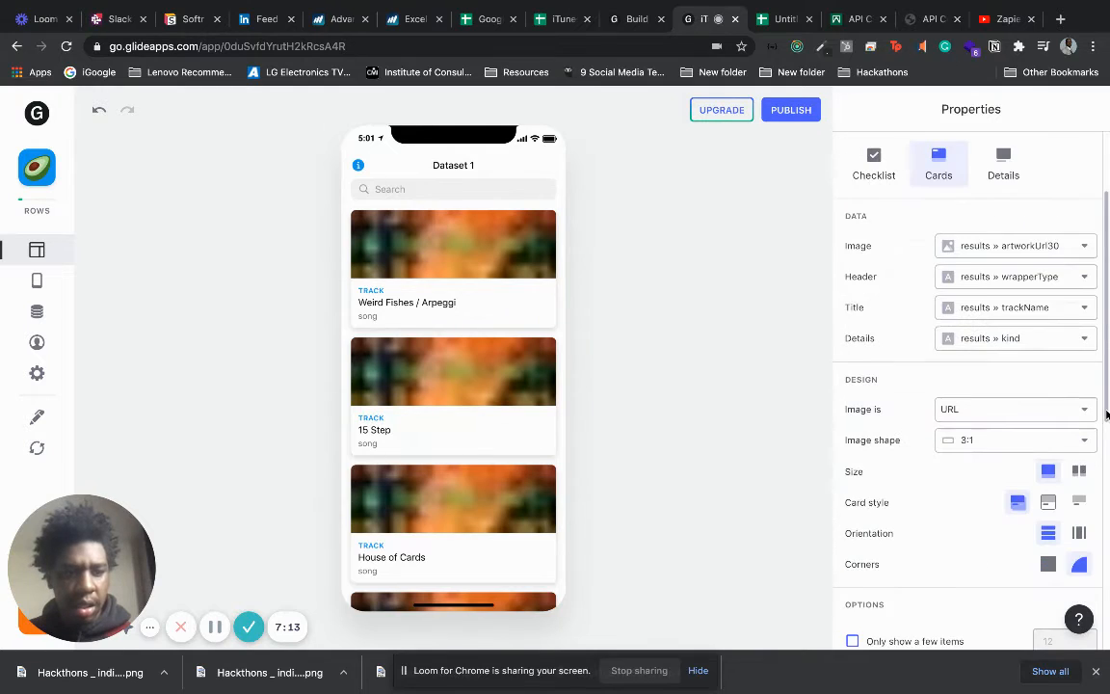
left_click(1080, 315)
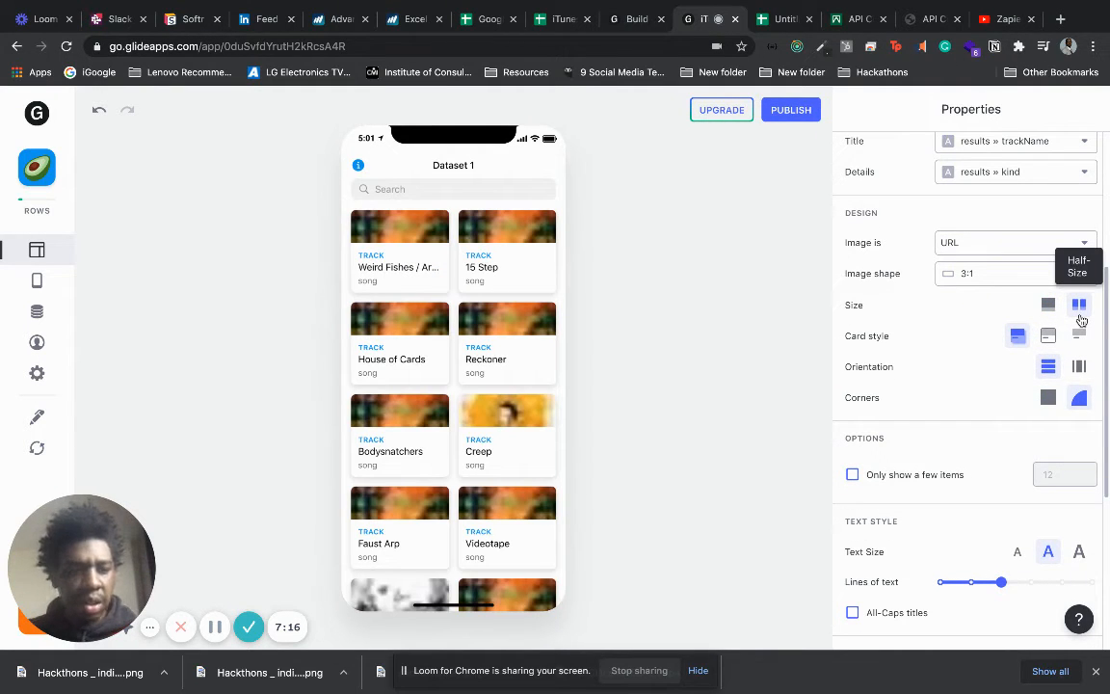
left_click(973, 278)
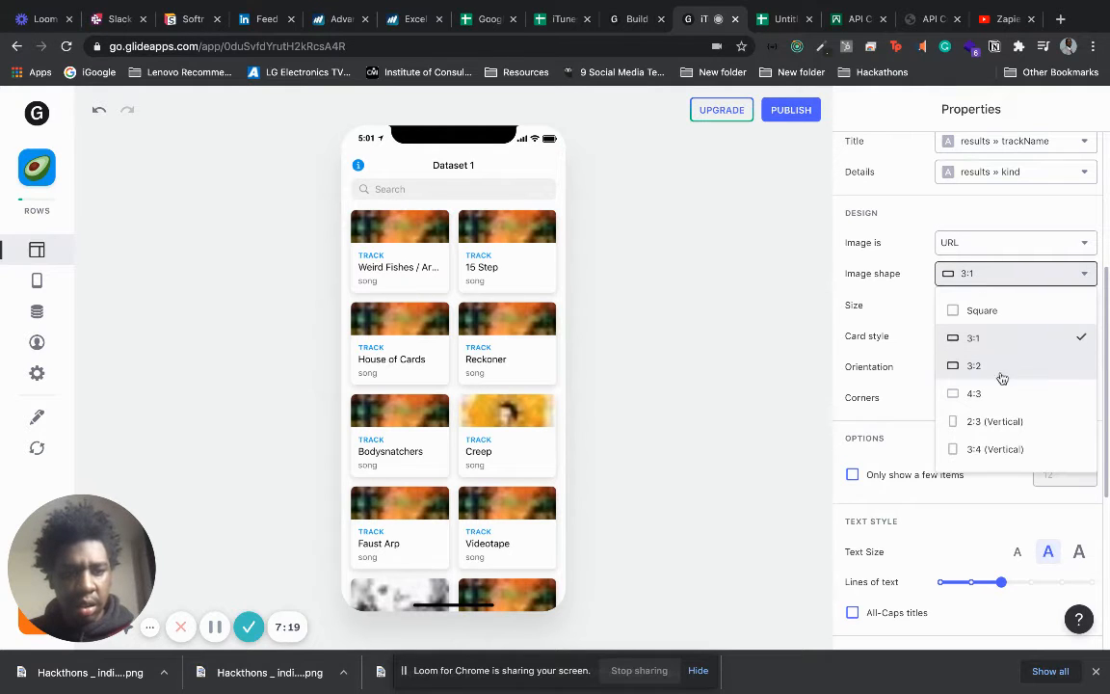
left_click(998, 419)
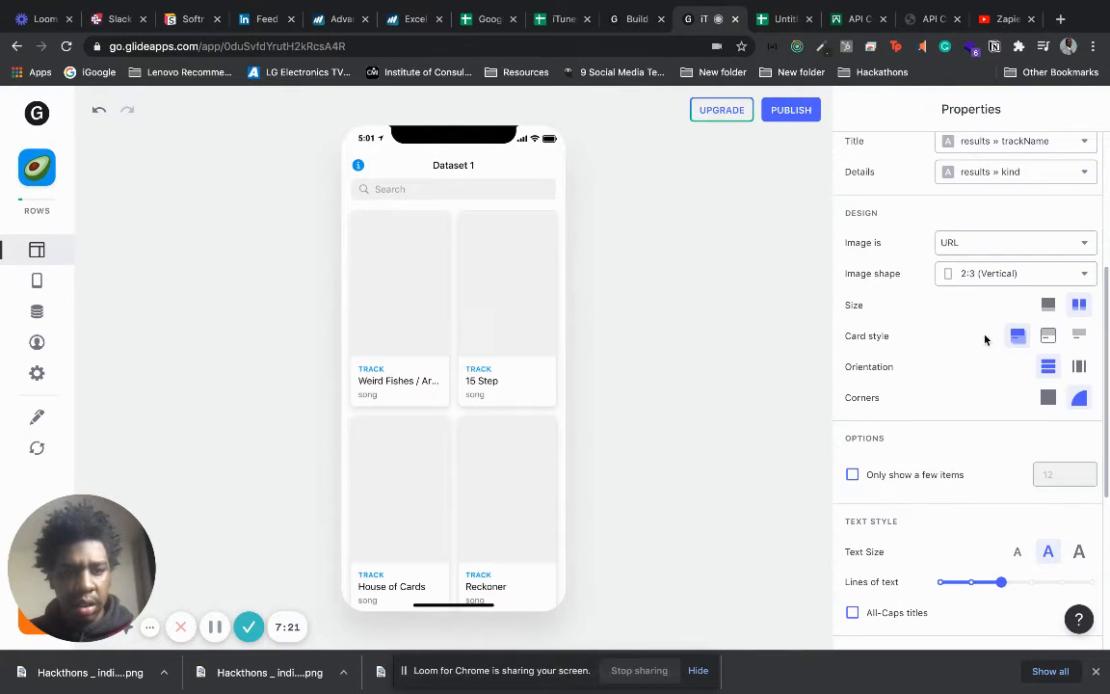
left_click(1002, 276)
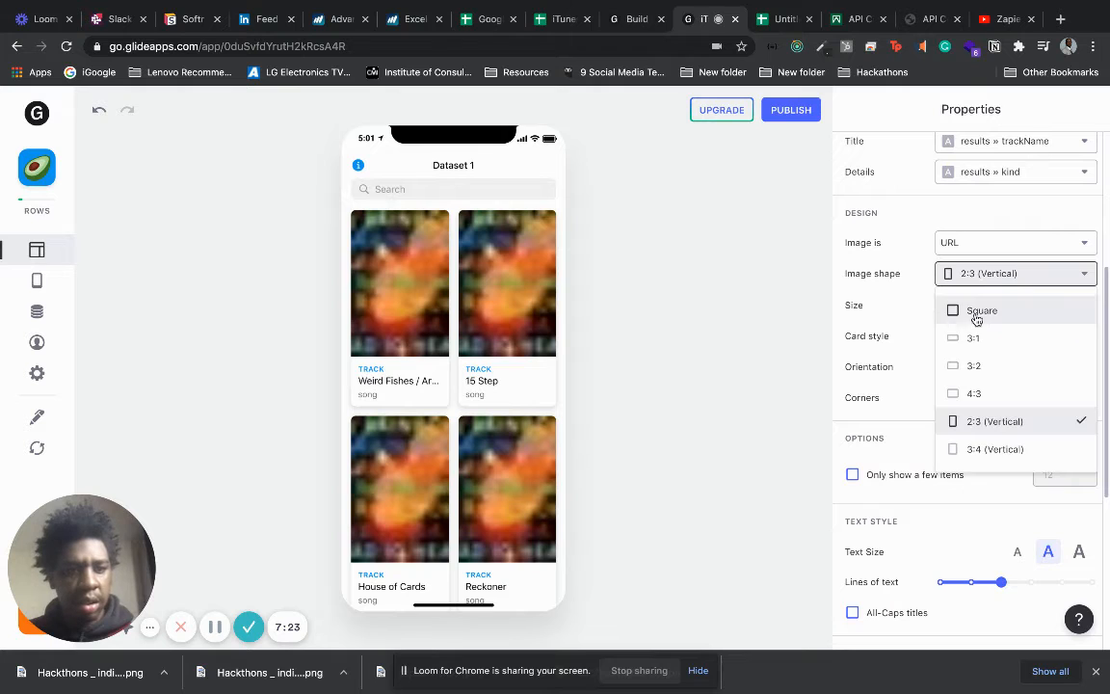
left_click(973, 315)
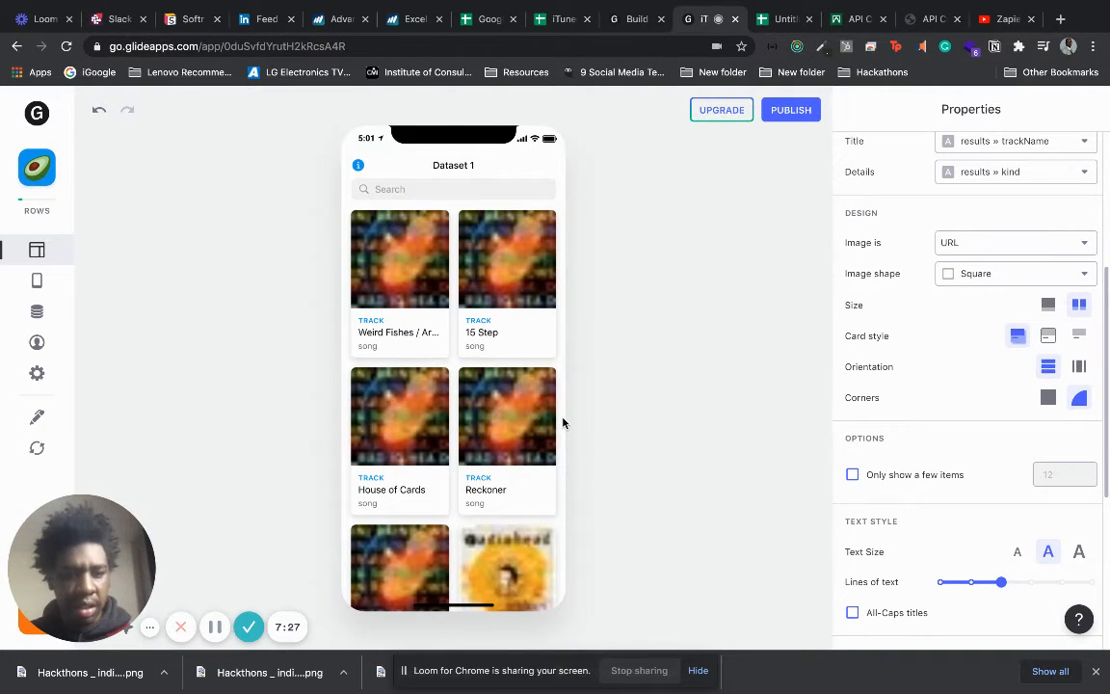
Look through the song cards in the Dataset 1 preview and examine the remaining layout, text style and overlay options
scroll(563, 422, "down", 5)
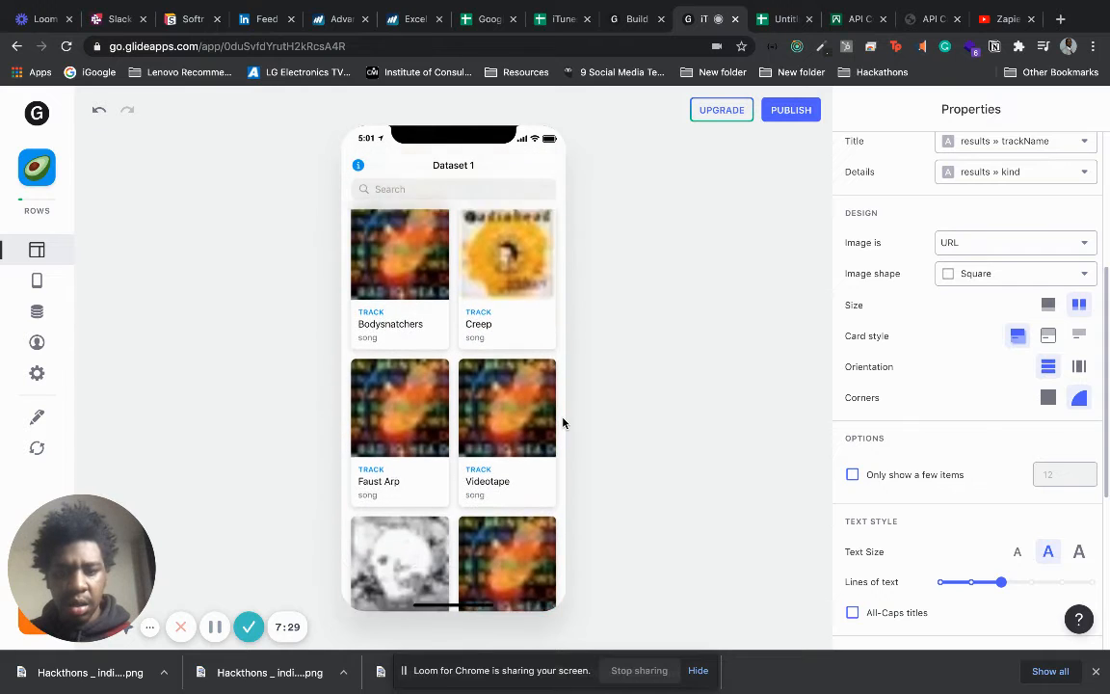
scroll(563, 422, "down", 4)
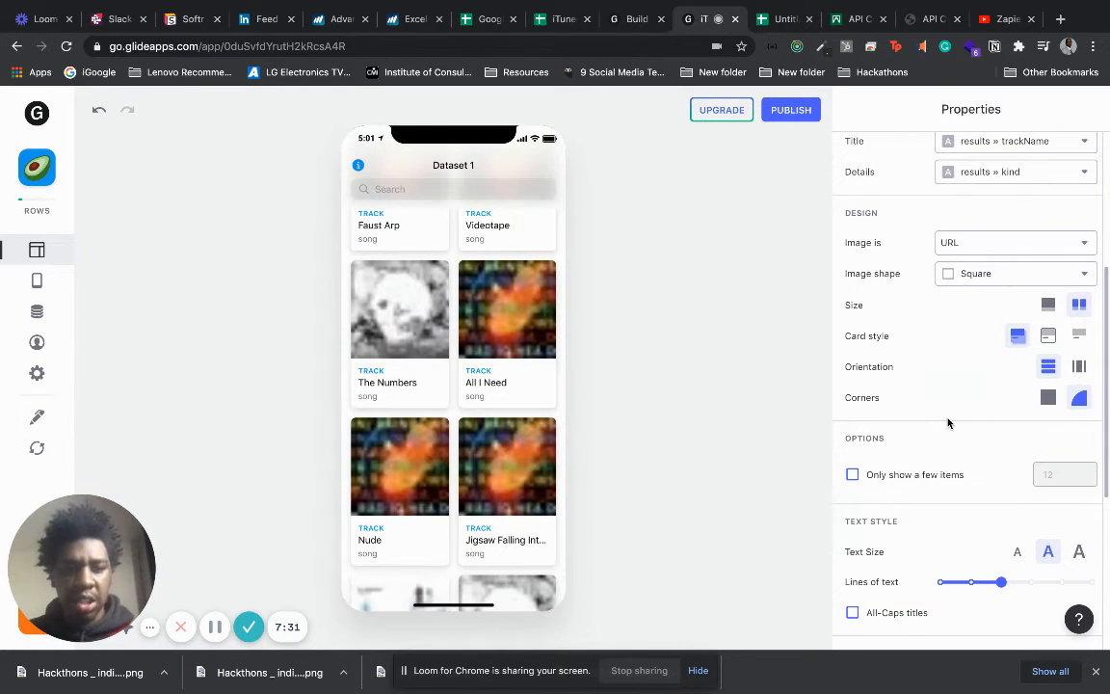
scroll(949, 423, "down", 1)
scroll(949, 423, "down", 5)
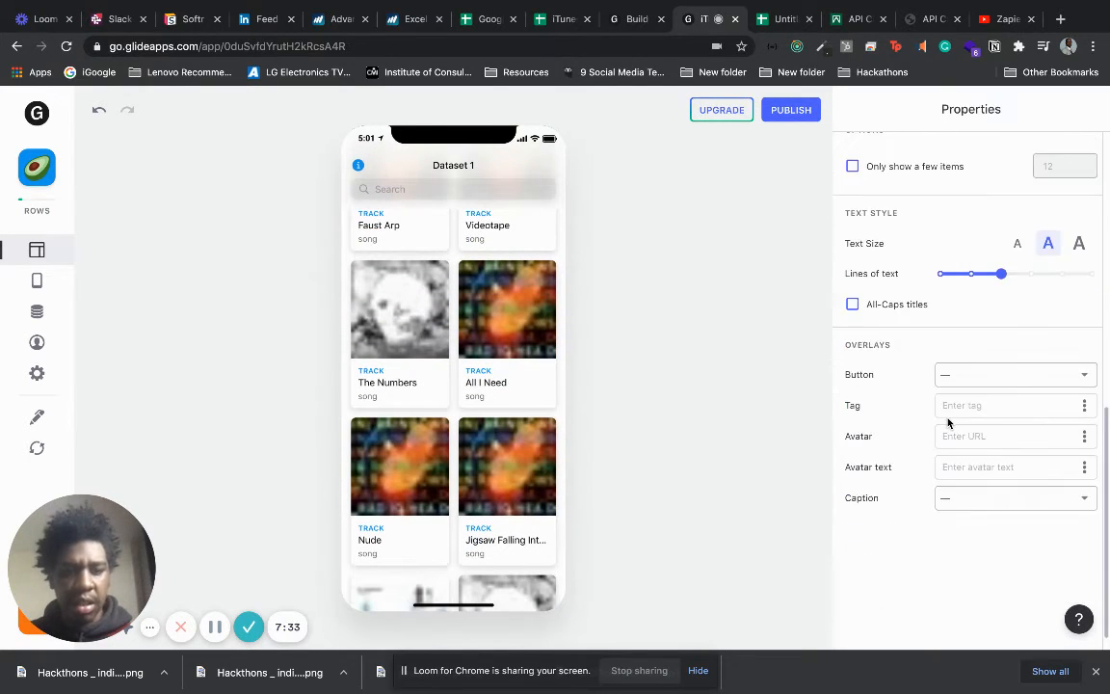
scroll(950, 423, "up", 4)
scroll(949, 423, "up", 8)
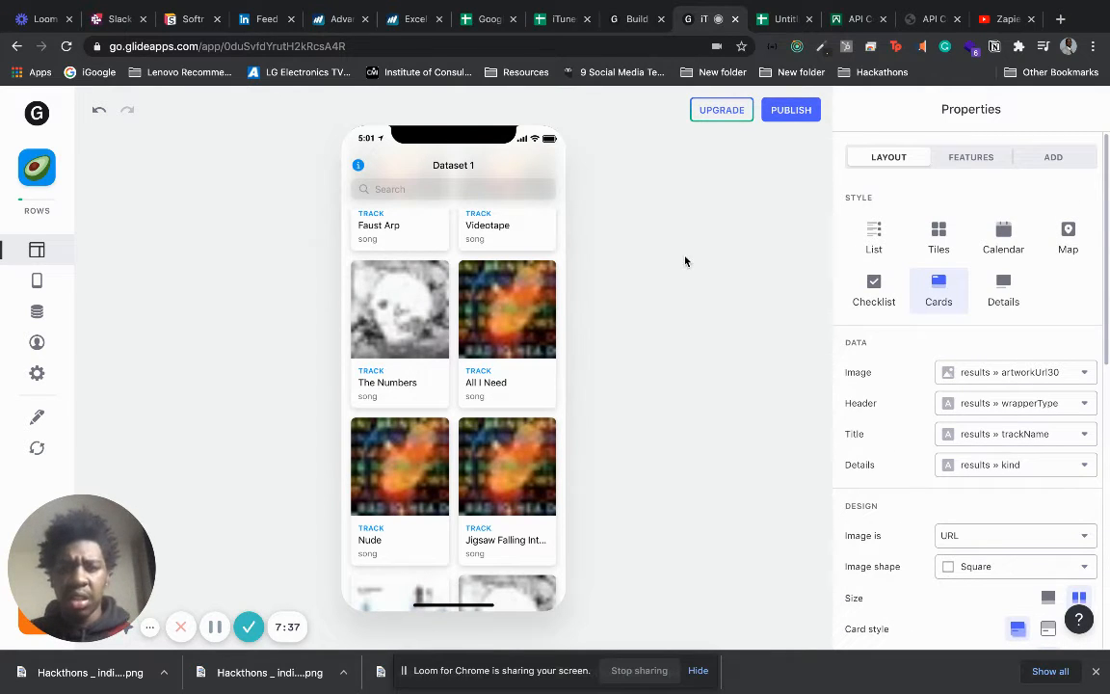
scroll(563, 271, "up", 5)
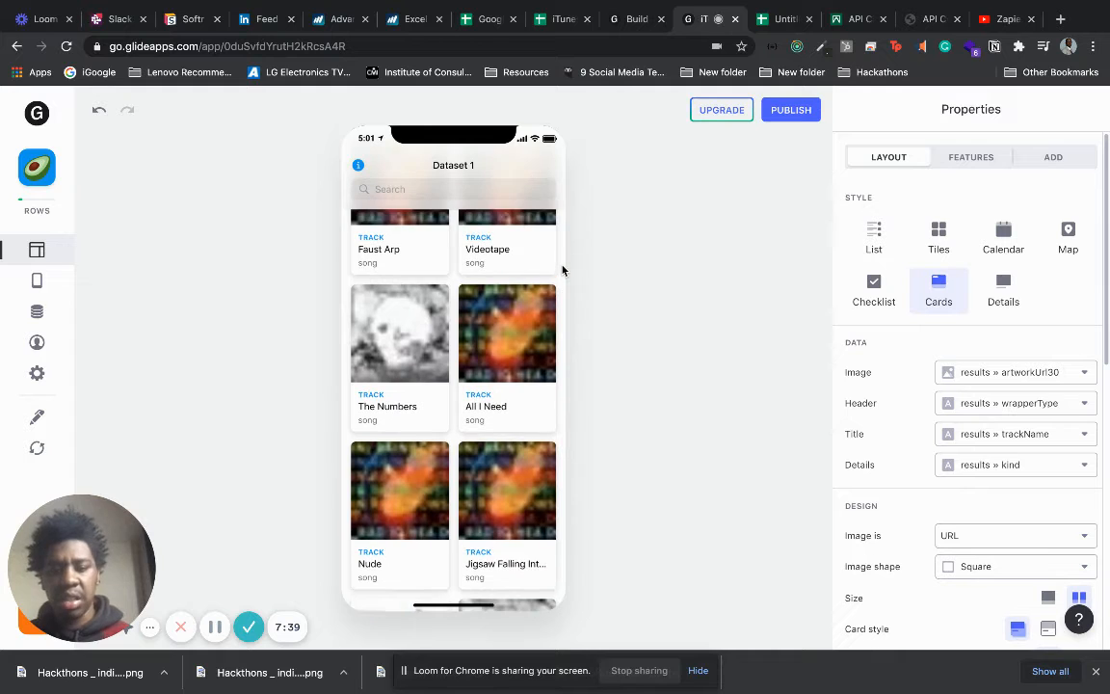
scroll(563, 270, "up", 3)
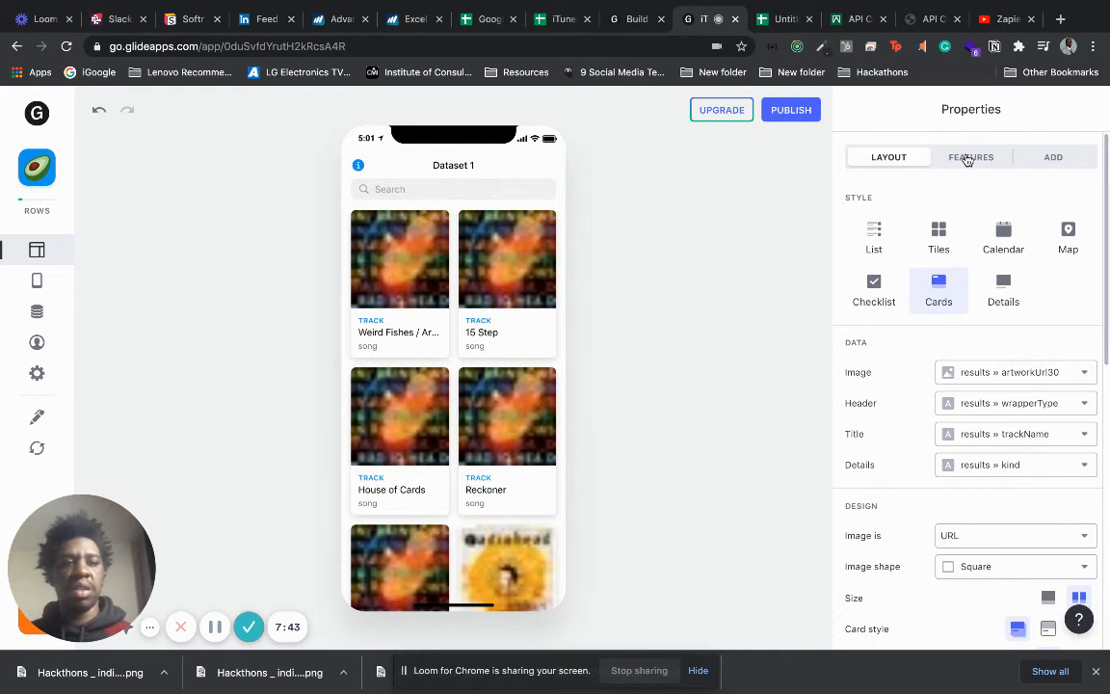
Allow users to add items to the Dataset 1 screen, and return to its layout settings
left_click(1031, 159)
left_click(907, 202)
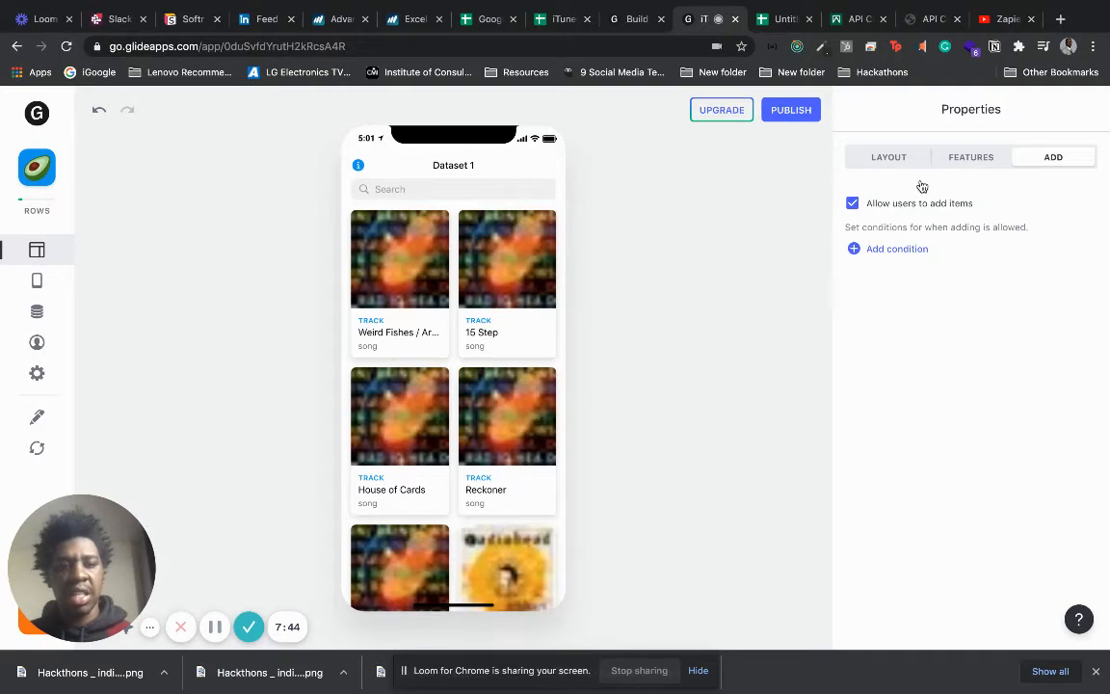
left_click(885, 160)
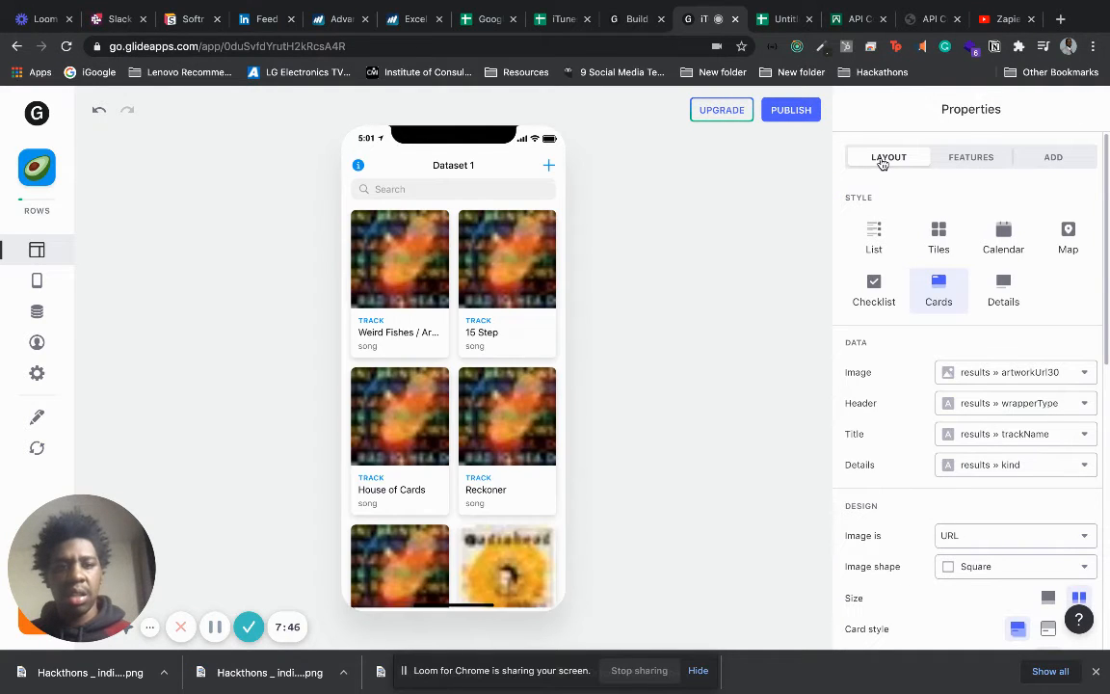
Review the search, filter, sort and item-adding settings of Dataset 1, and look through its song cards in the preview
left_click(969, 160)
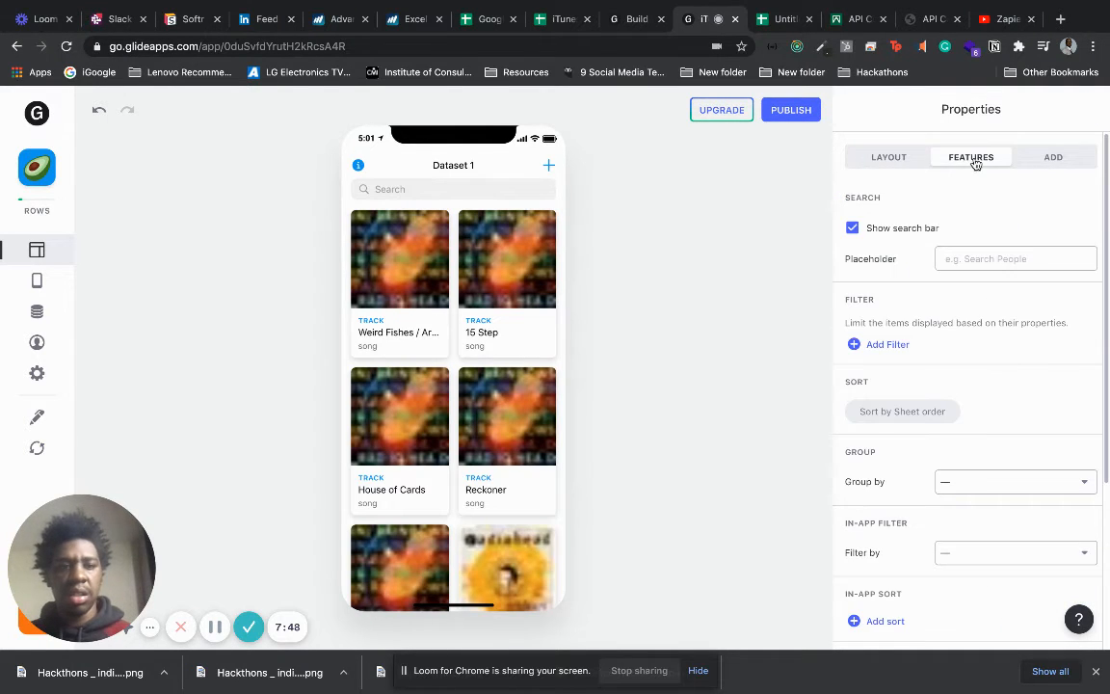
left_click(1036, 159)
left_click(892, 163)
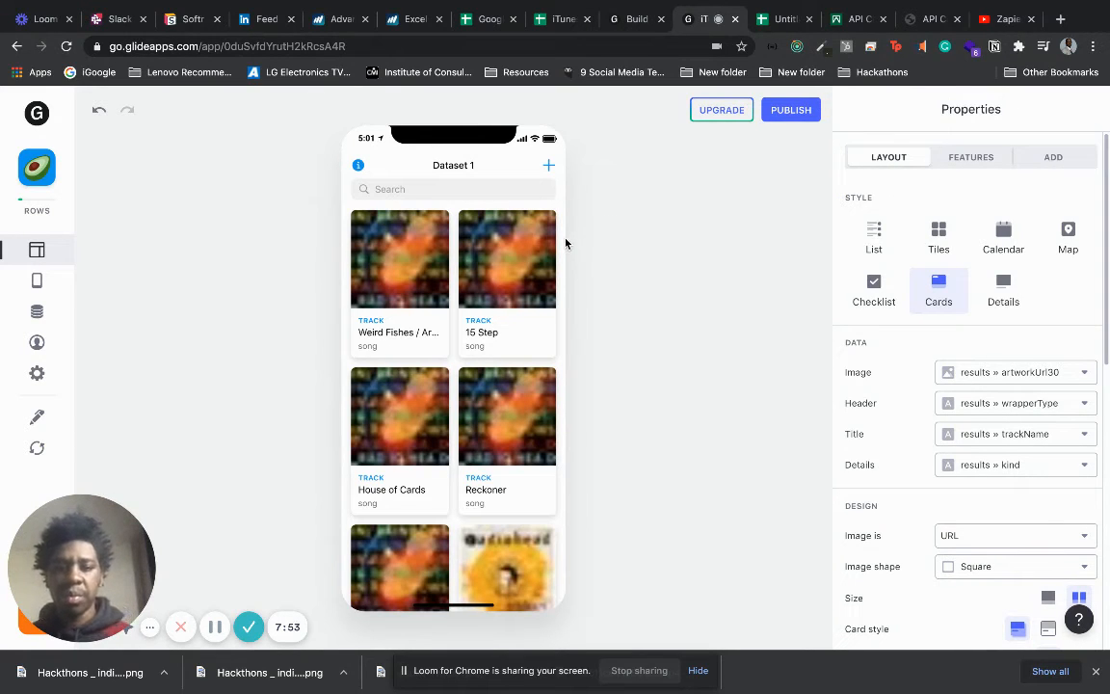
scroll(565, 243, "down", 5)
scroll(566, 243, "down", 3)
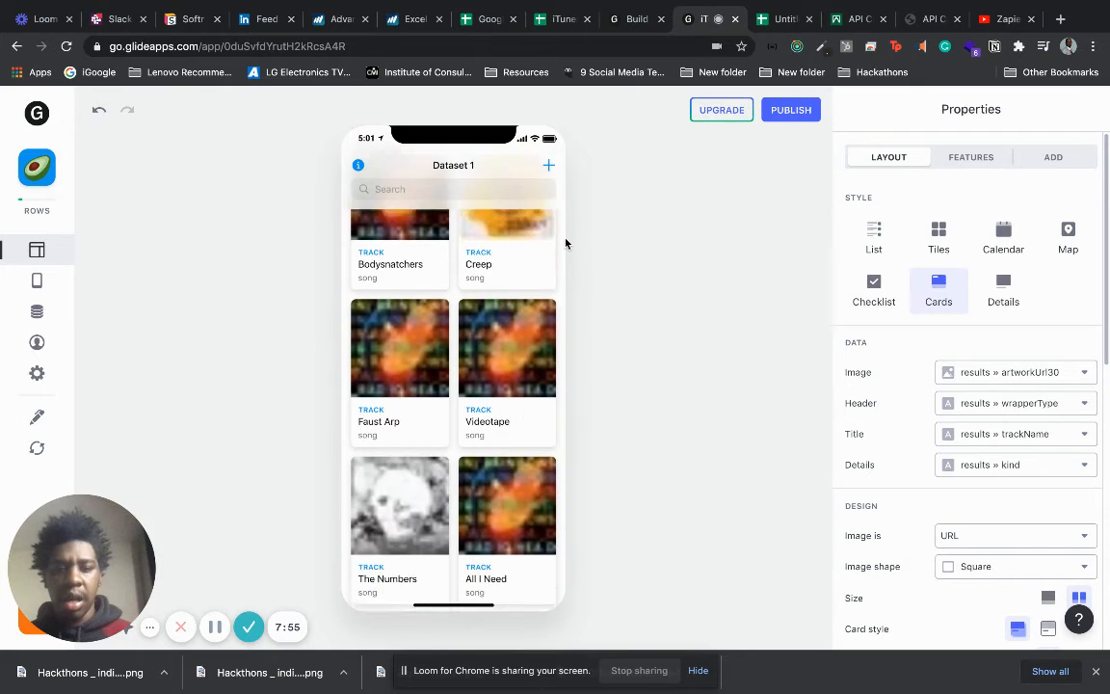
Switch to the iTunes API spreadsheet in Google Sheets and view API Connector's scheduling options for saved triggers
left_click(547, 19)
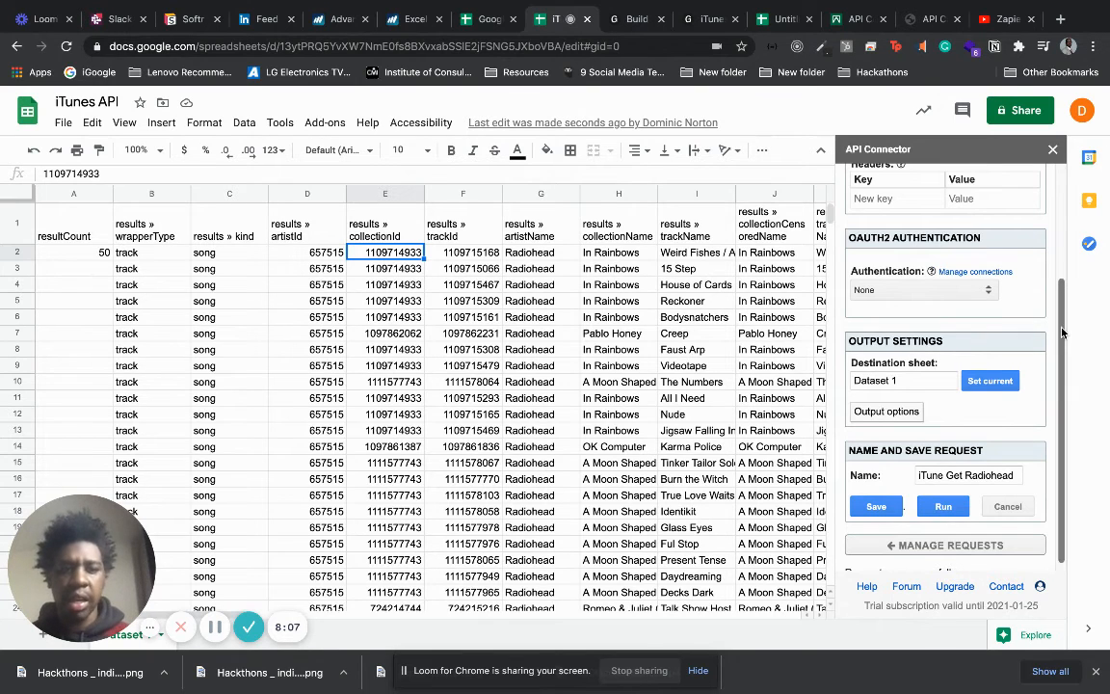
scroll(1064, 227, "up", 3)
scroll(1064, 227, "up", 1)
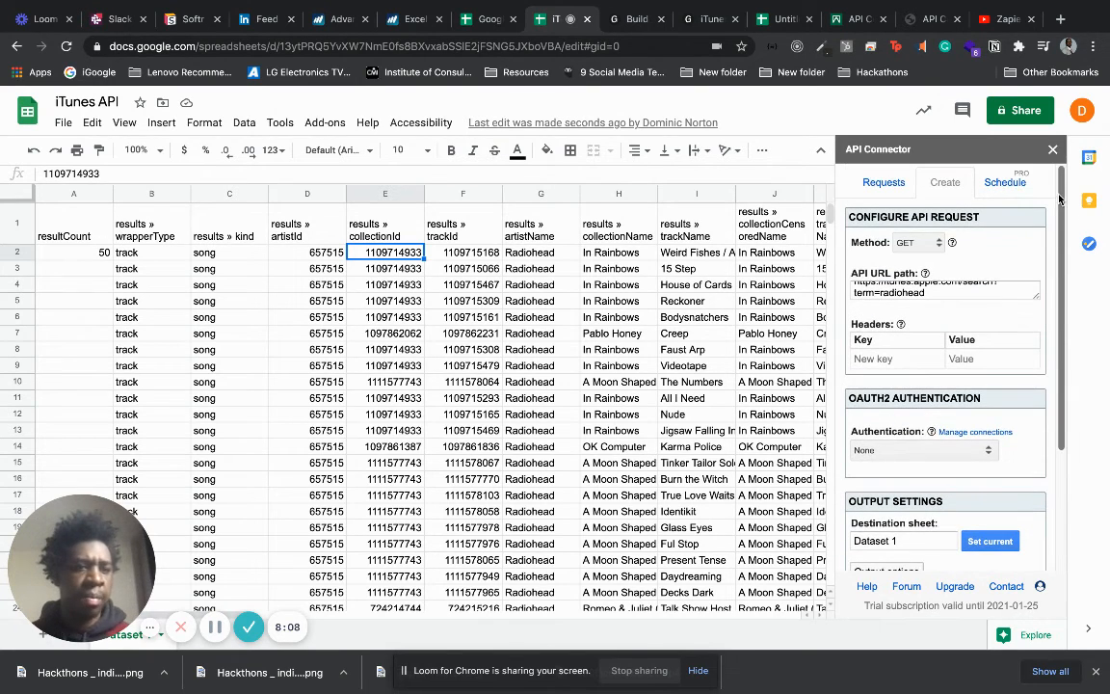
left_click(998, 185)
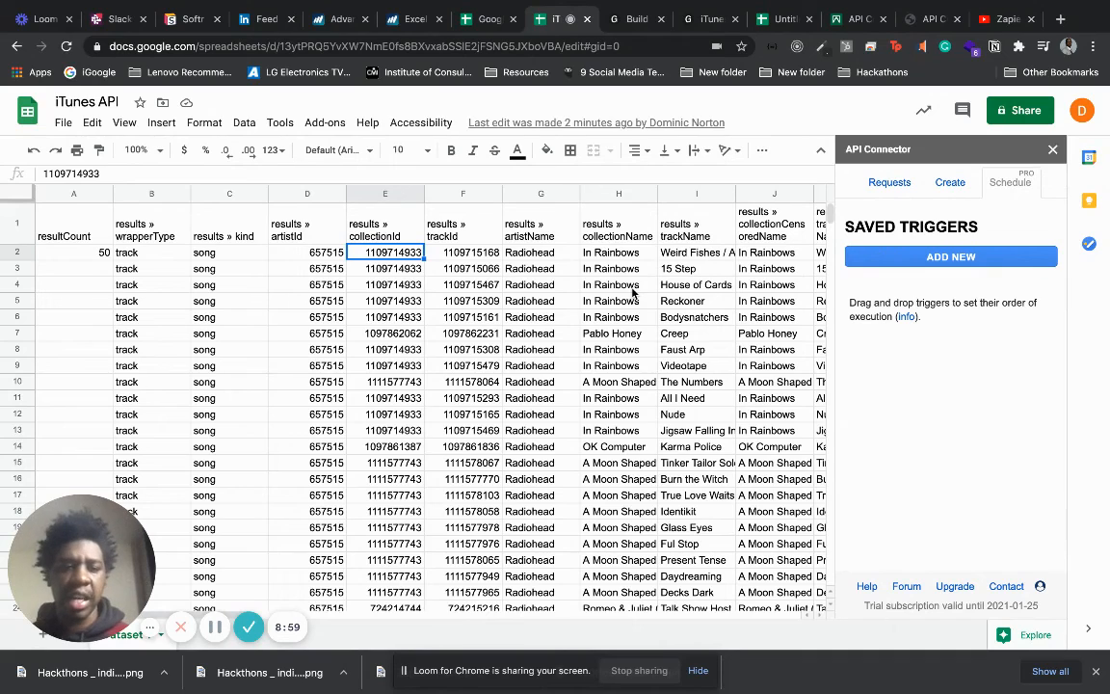
left_click(616, 253)
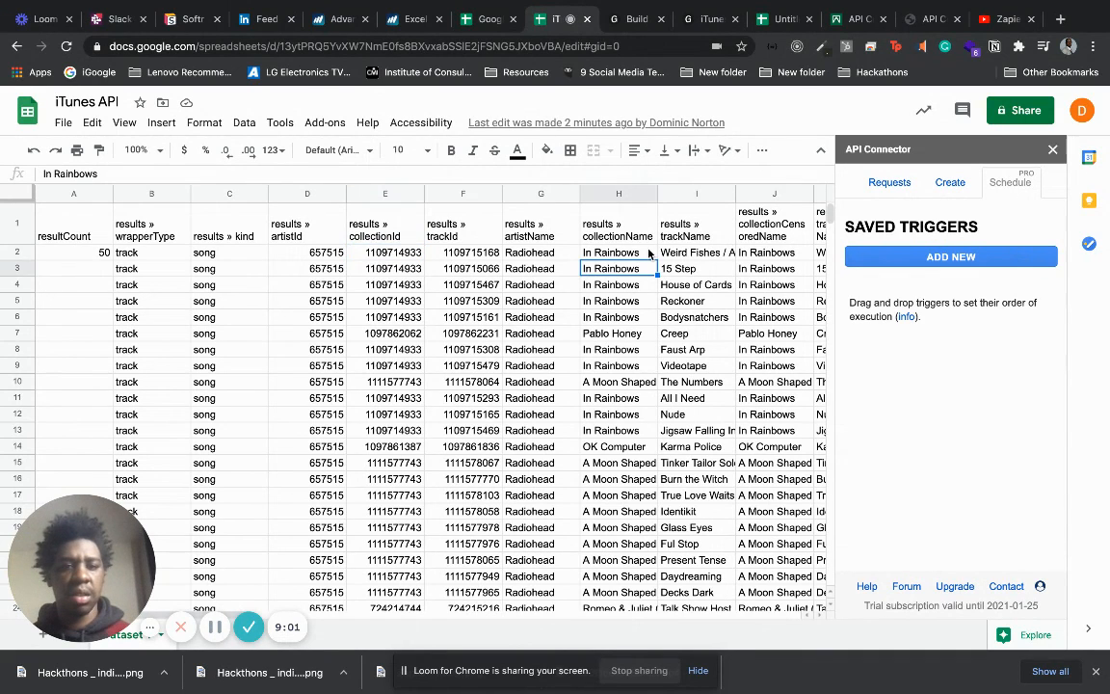
left_click(727, 256)
left_click(775, 303)
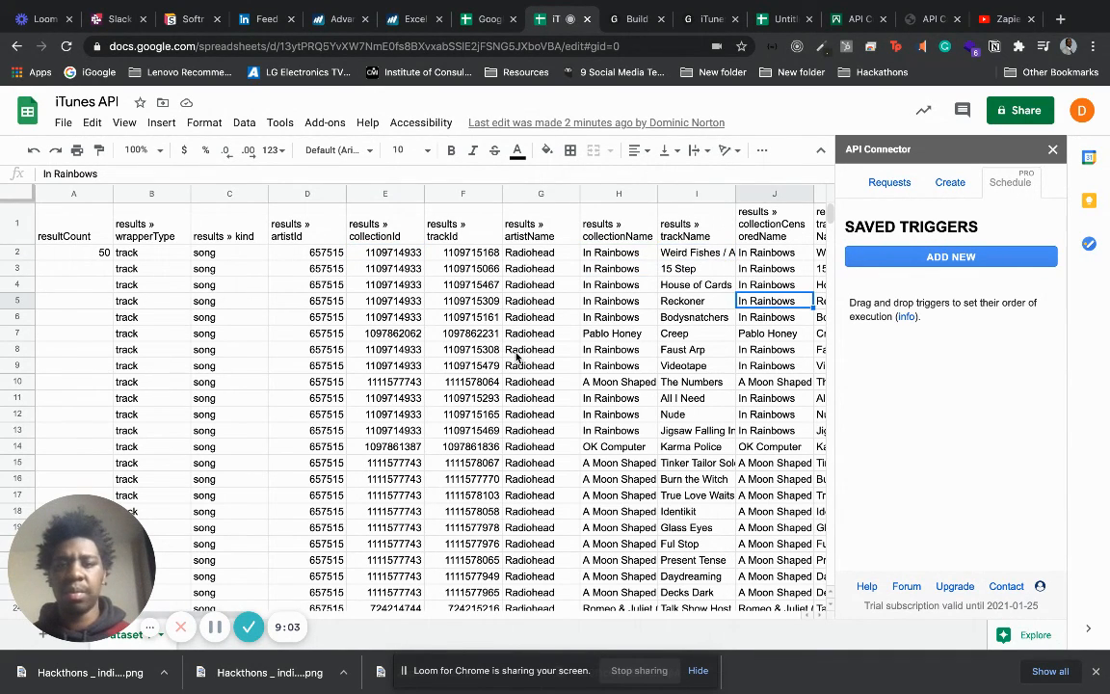